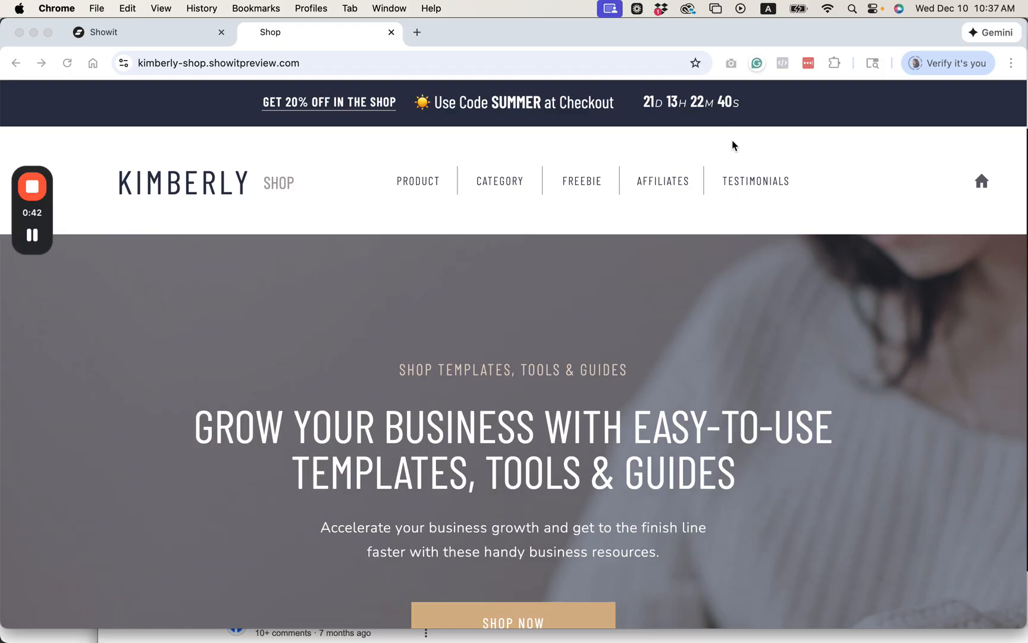
Step: Switch to the Showit editor and add a blank site canvas
click(149, 36)
drag(51, 229, 52, 145)
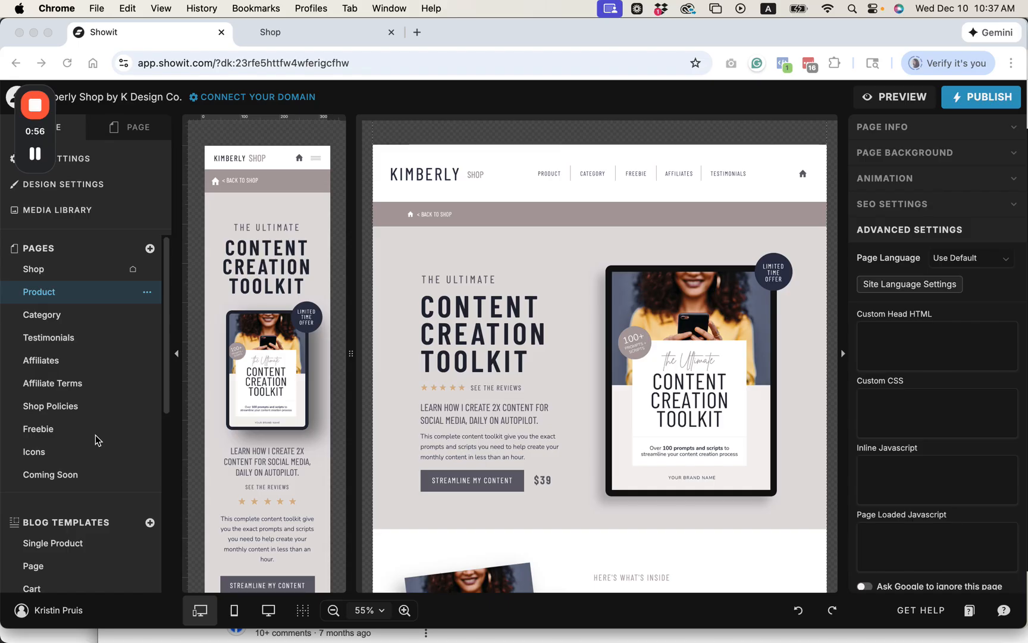
scroll(96, 434, down, 1)
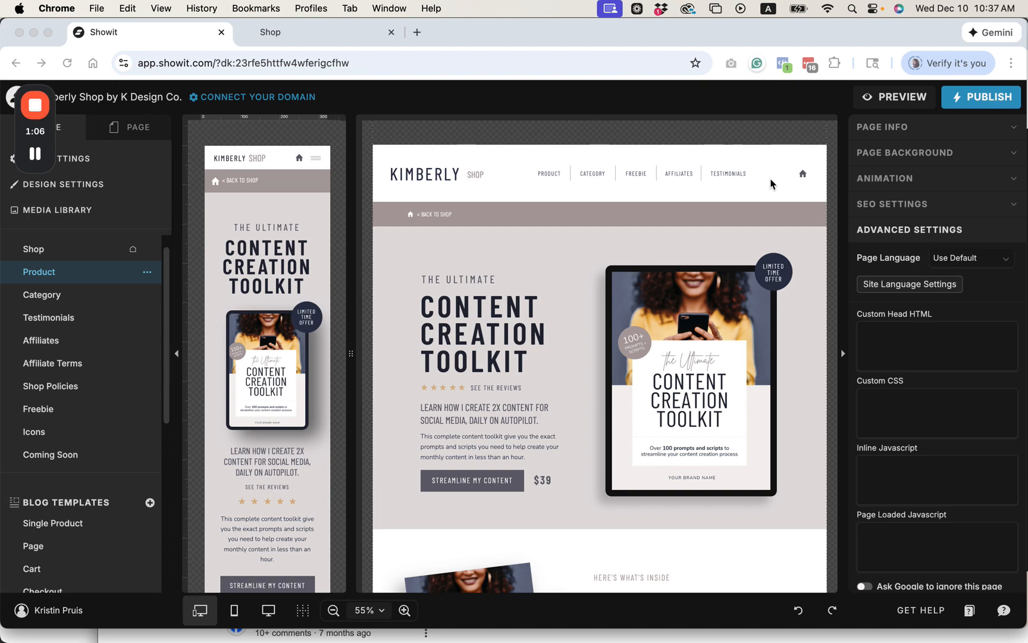
scroll(123, 423, down, 1)
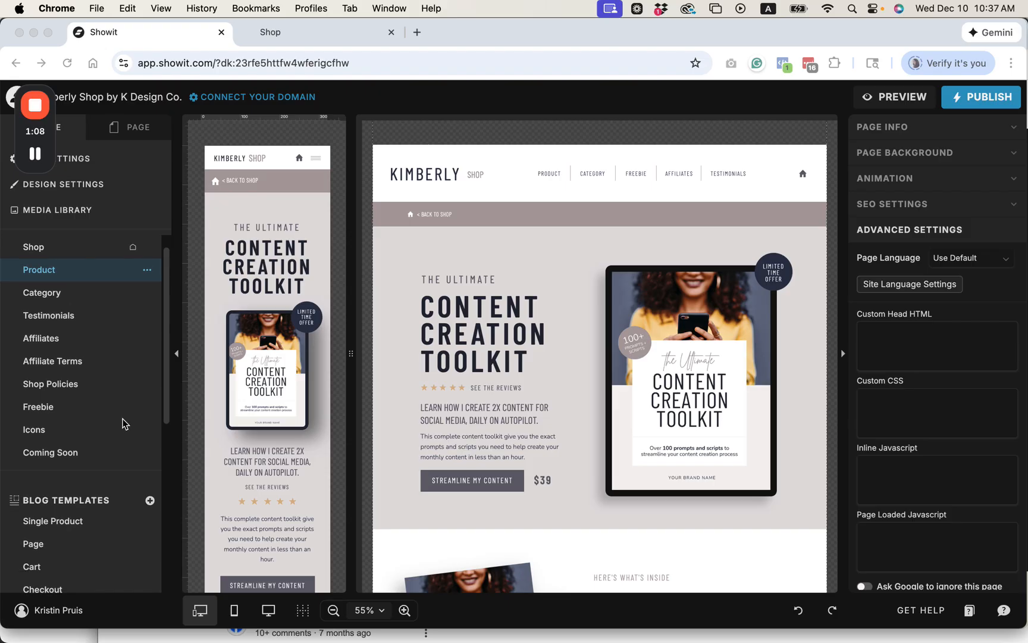
scroll(124, 424, down, 3)
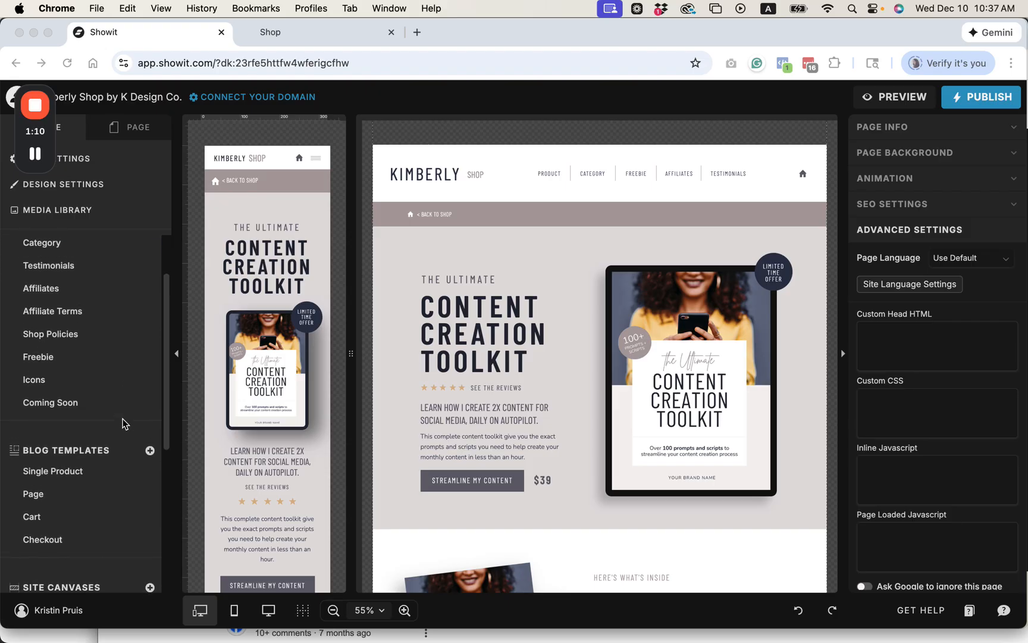
scroll(124, 423, up, 1)
scroll(123, 424, down, 10)
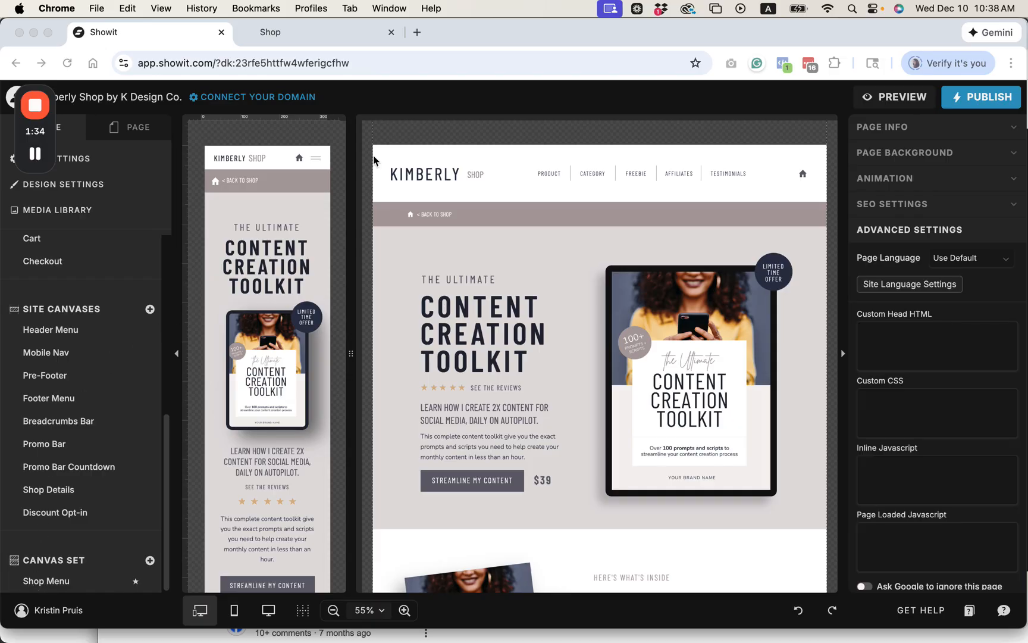
click(150, 309)
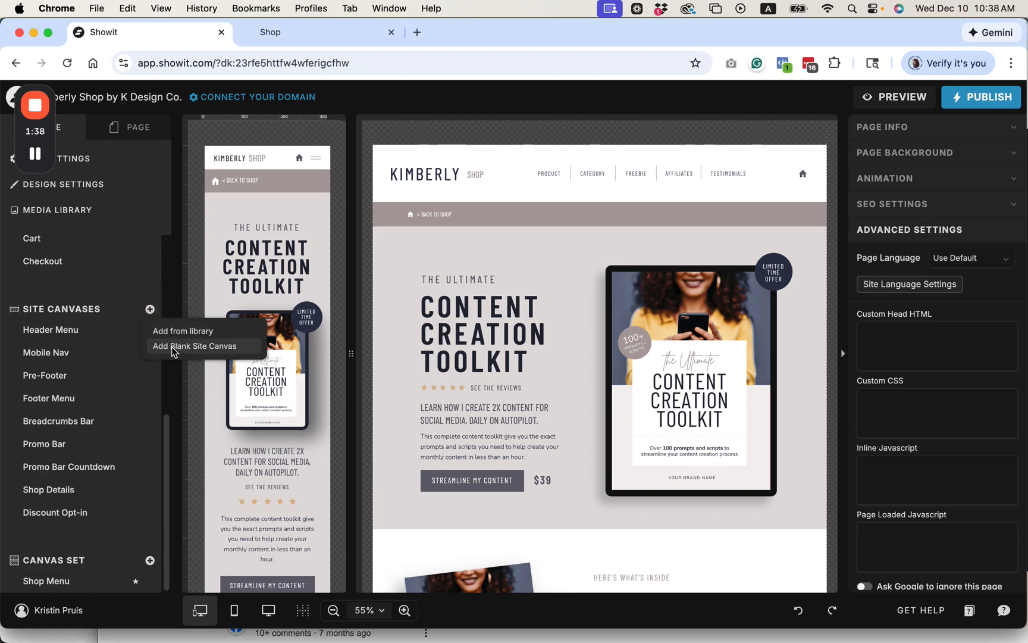
click(177, 347)
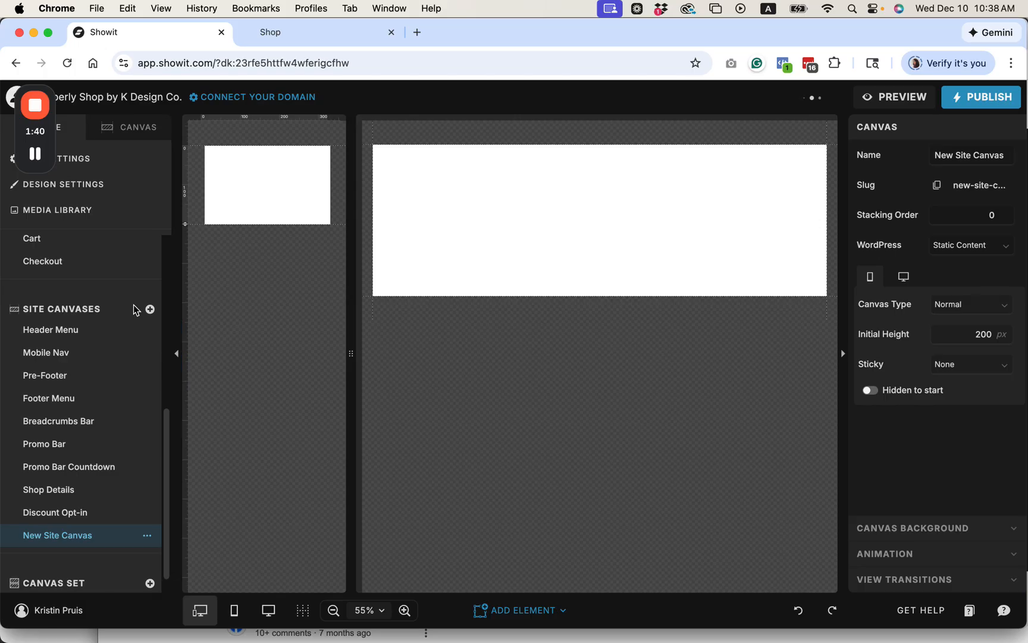
Step: Rename the new site canvas to Countdown Timer
click(147, 535)
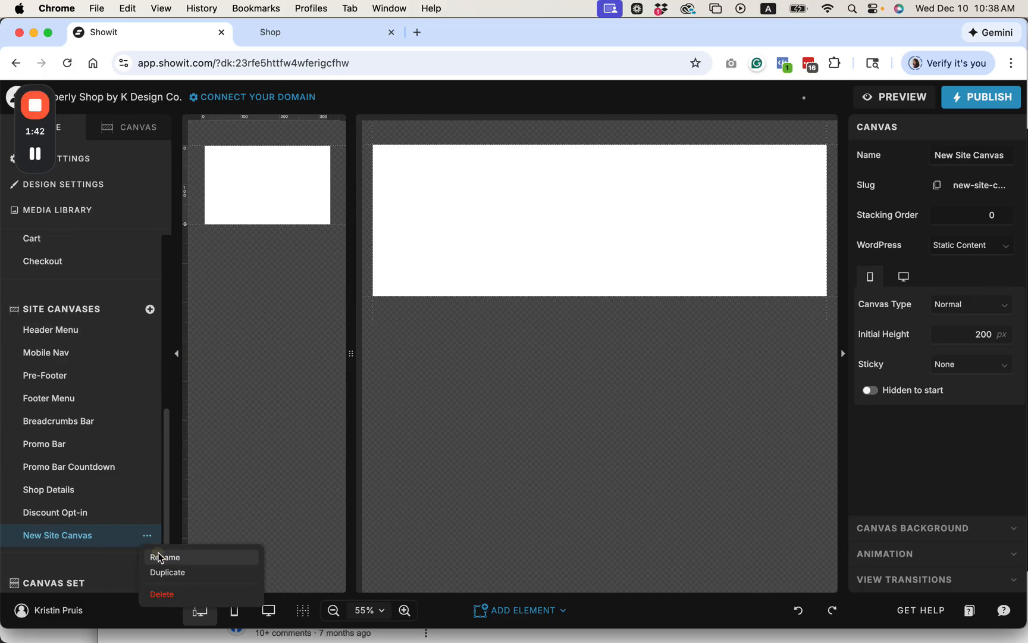
click(160, 553)
text(Cp)
key(BackSpace)
text(ountdown D)
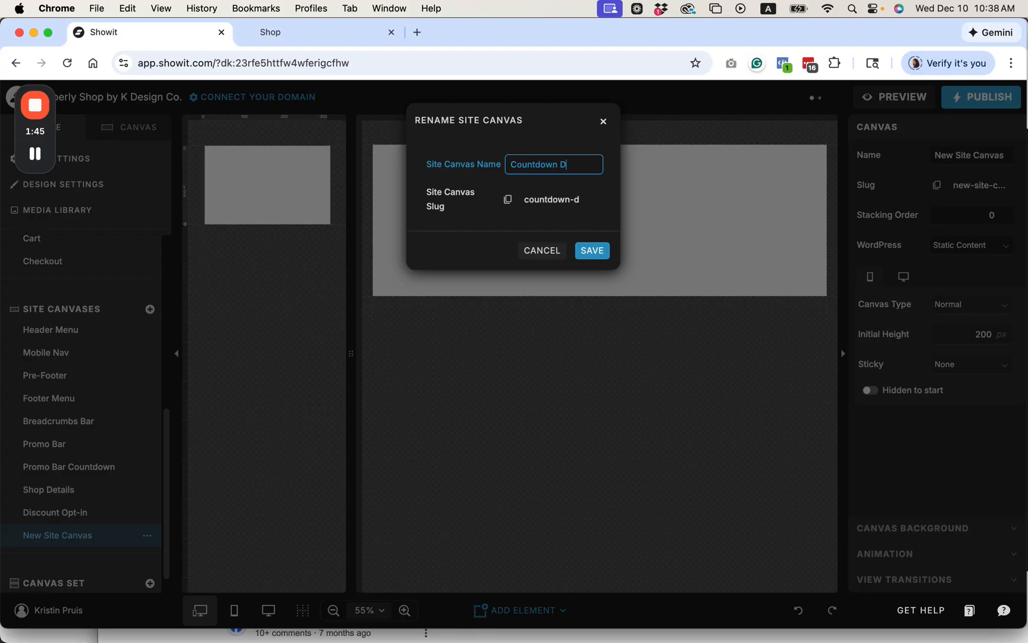
key(BackSpace)
text(Timer)
click(594, 262)
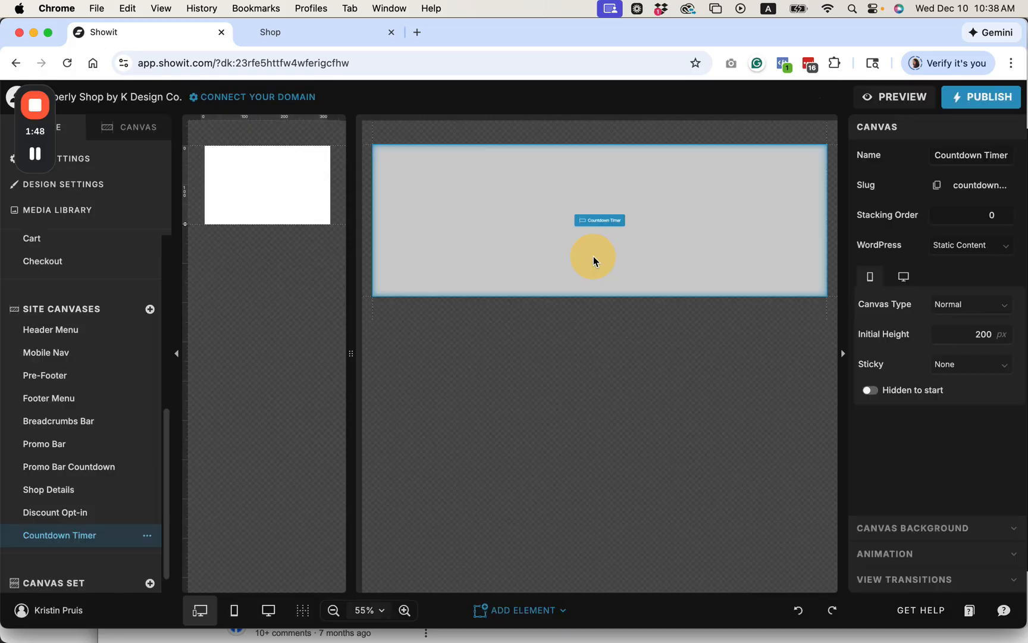
Step: Reduce the Countdown Timer canvas height to 68 px on desktop and 100 px on mobile
click(383, 286)
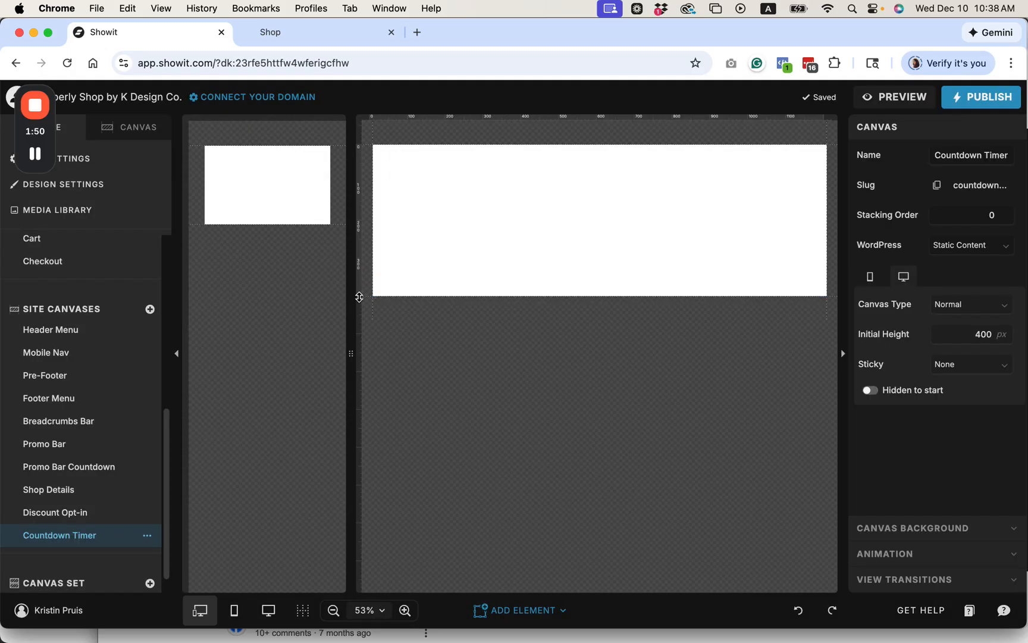
drag(358, 172, 358, 171)
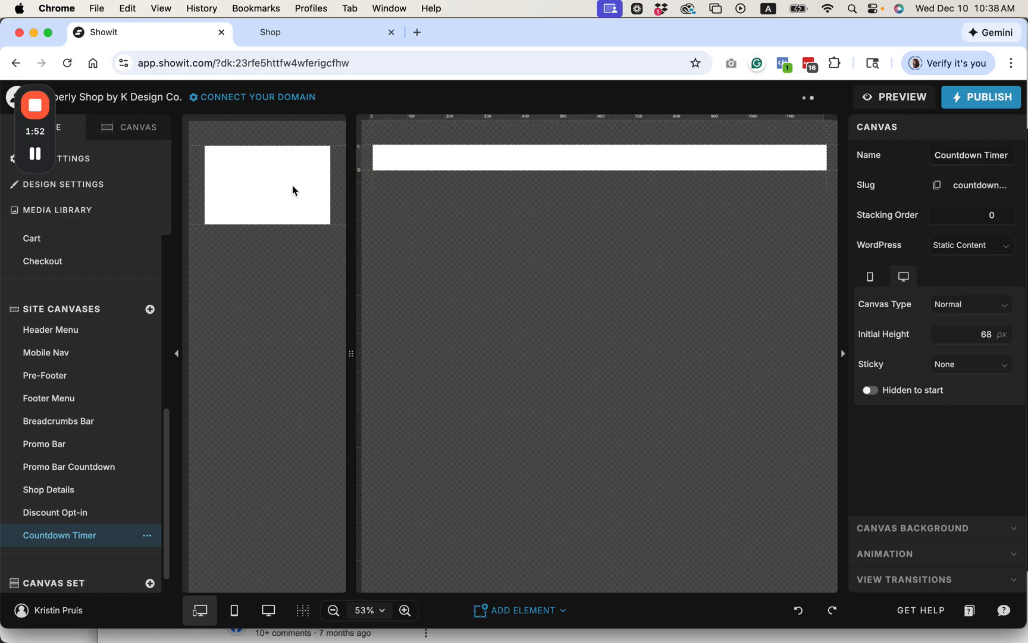
click(262, 194)
drag(186, 227, 184, 185)
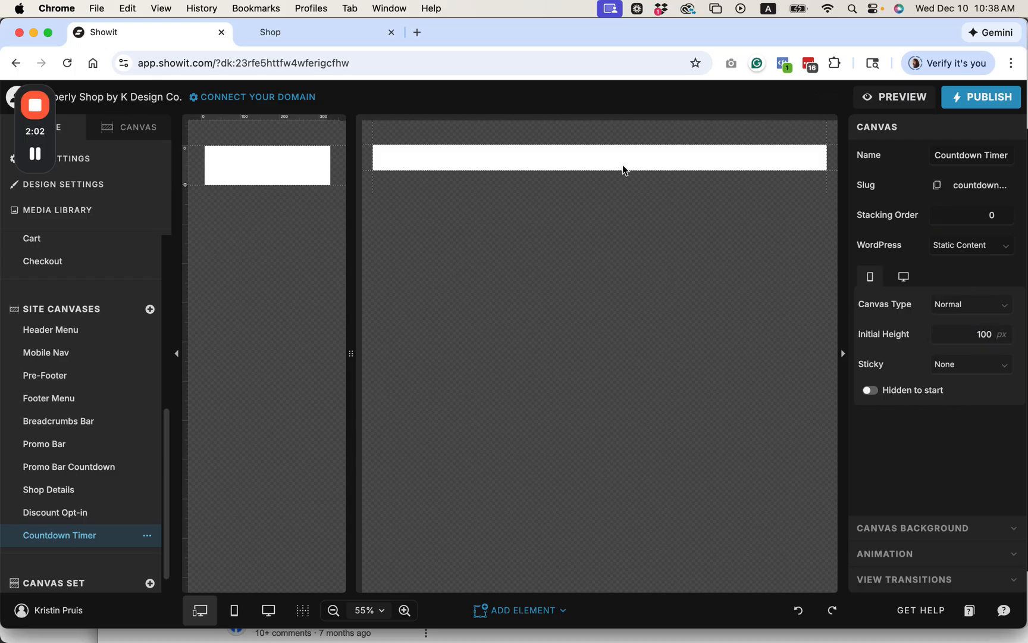
Step: Set the Countdown Timer canvas background to colour style 2
click(538, 156)
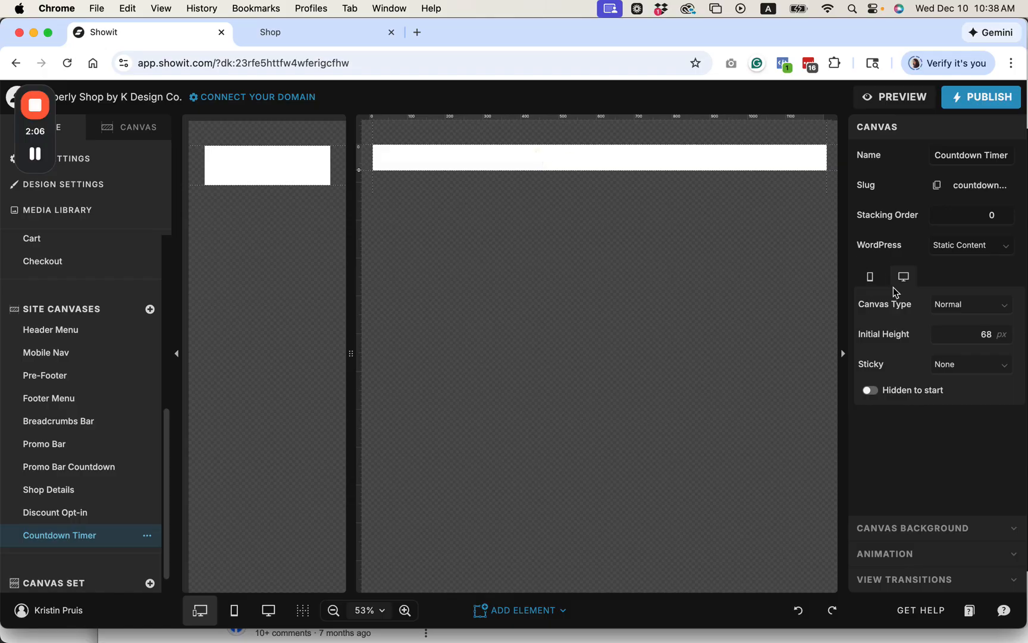
click(932, 529)
click(946, 251)
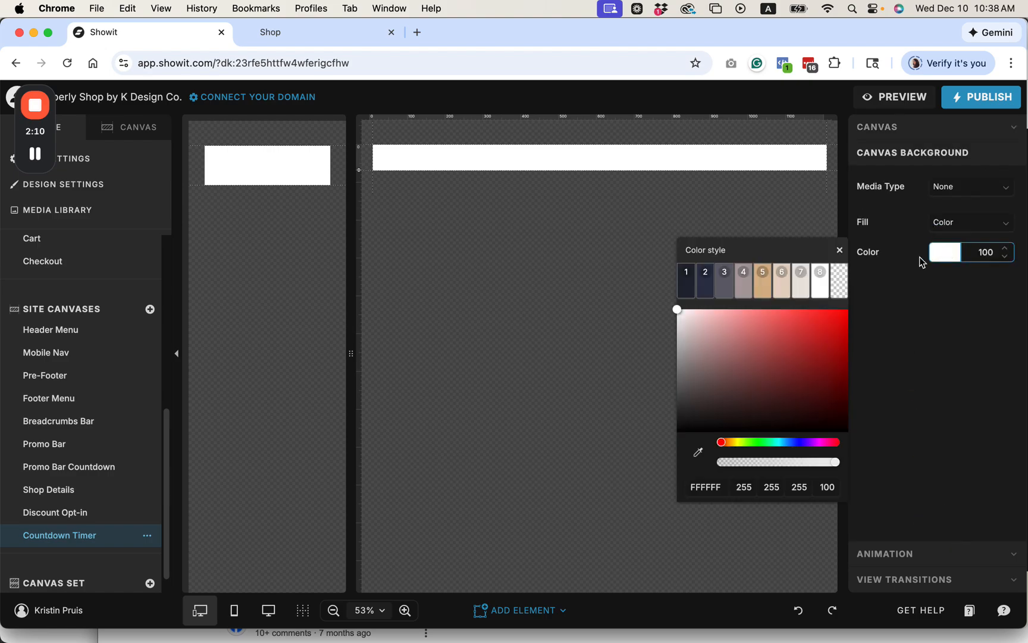
click(706, 283)
click(553, 154)
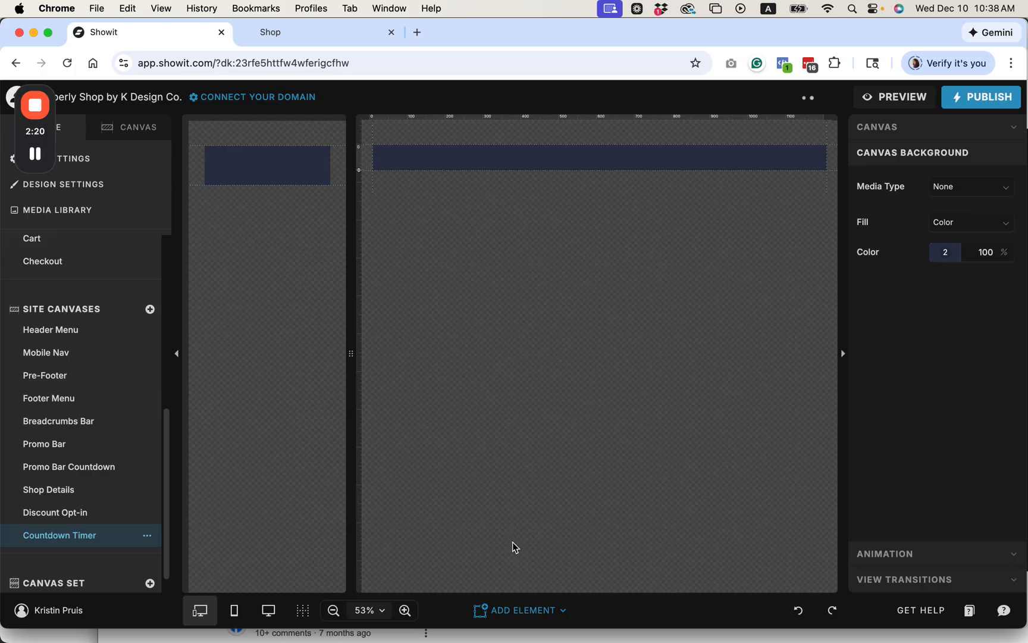
Step: Add a Paragraph text element to the canvas, widen its desktop box and set its colour to style 8
click(511, 613)
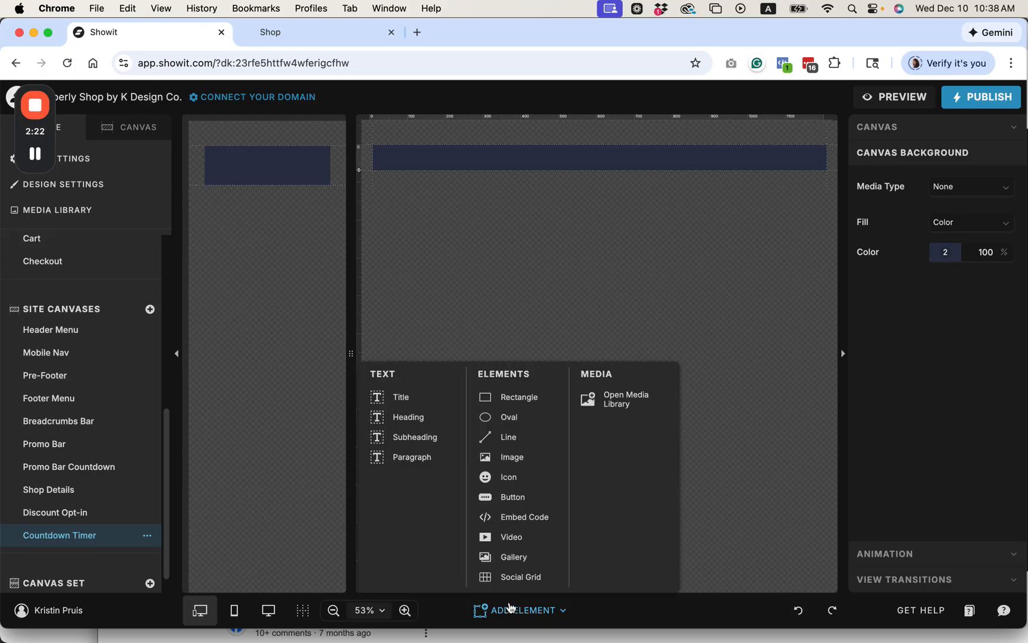
click(421, 460)
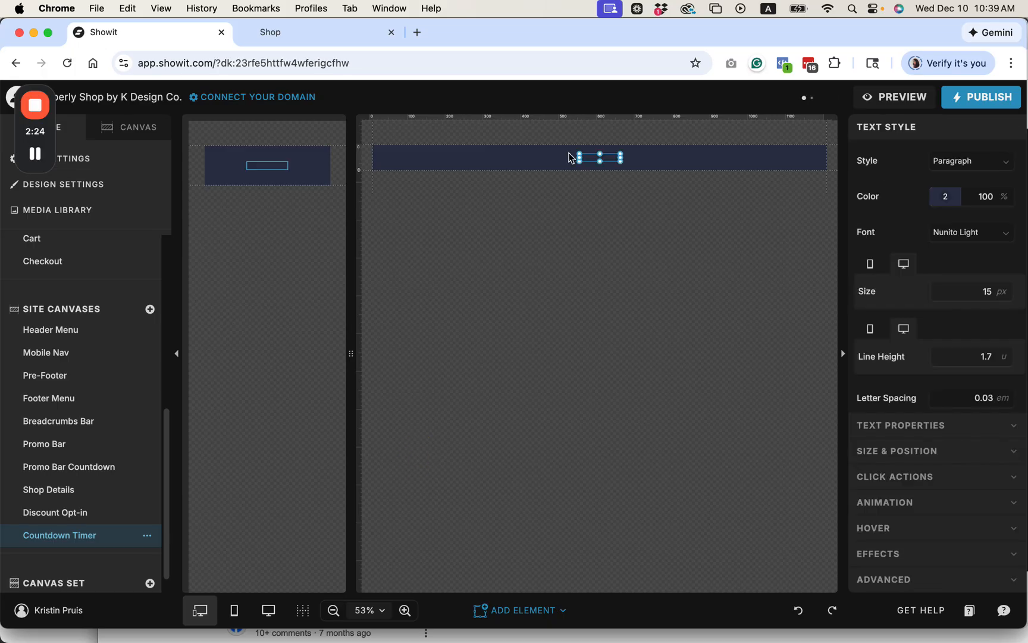
drag(623, 158, 721, 157)
click(951, 202)
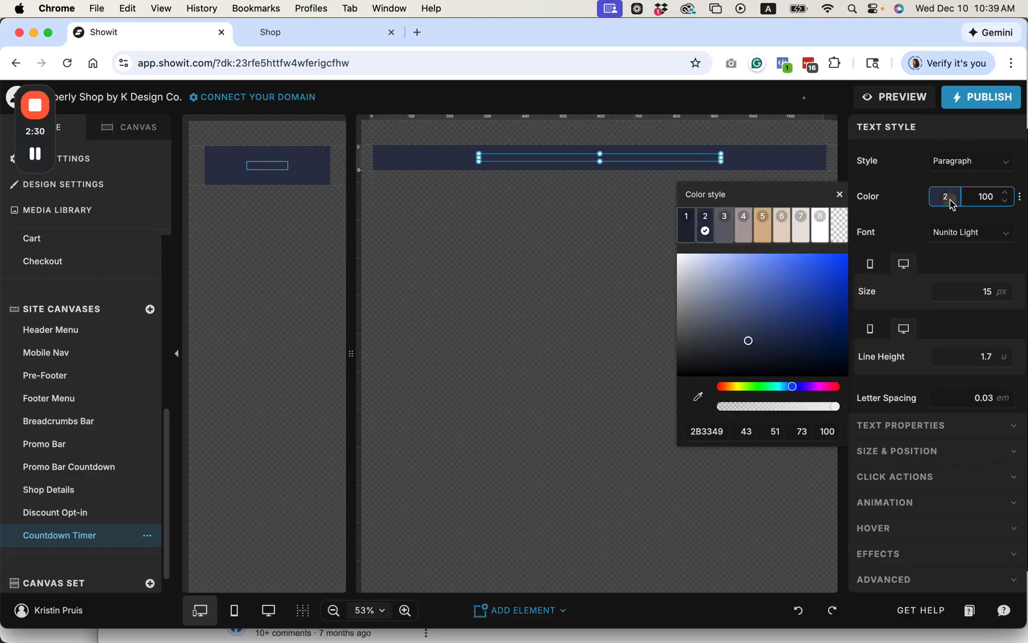
click(820, 224)
Step: Replace the paragraph text with "SUMMER SALE is going on now! 30% off everything in the shop!"
double_click(523, 158)
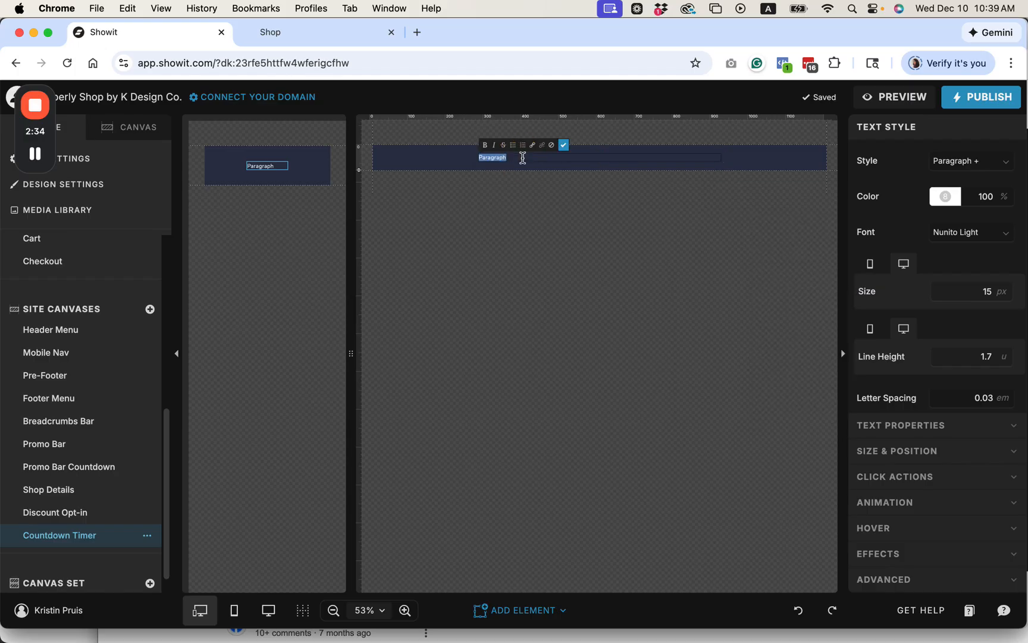
text(SUMMER SALE is going on now!)
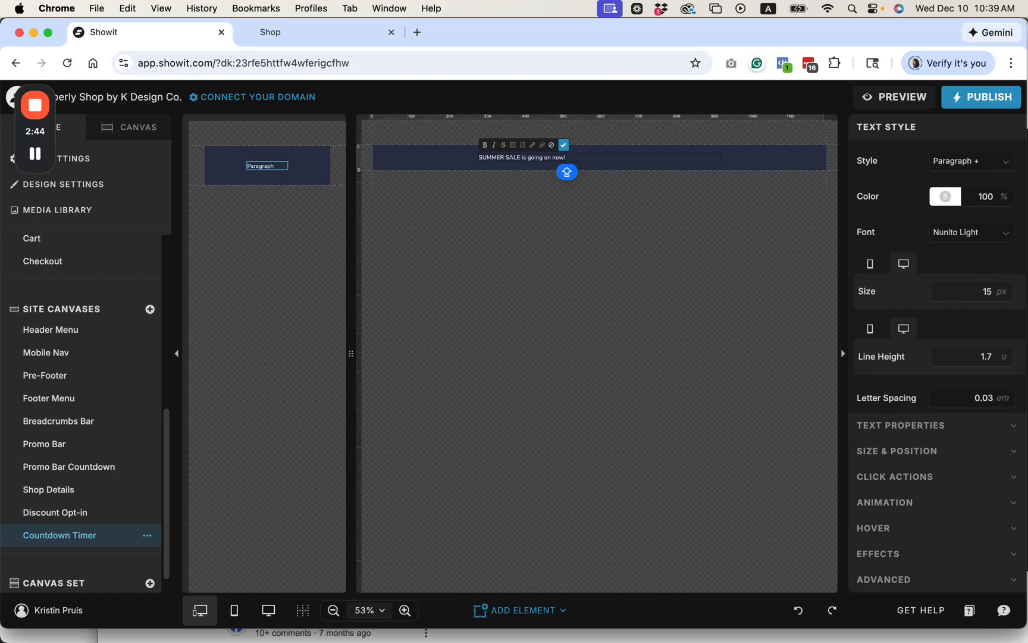
text( 30% off everything in the shop!)
click(567, 145)
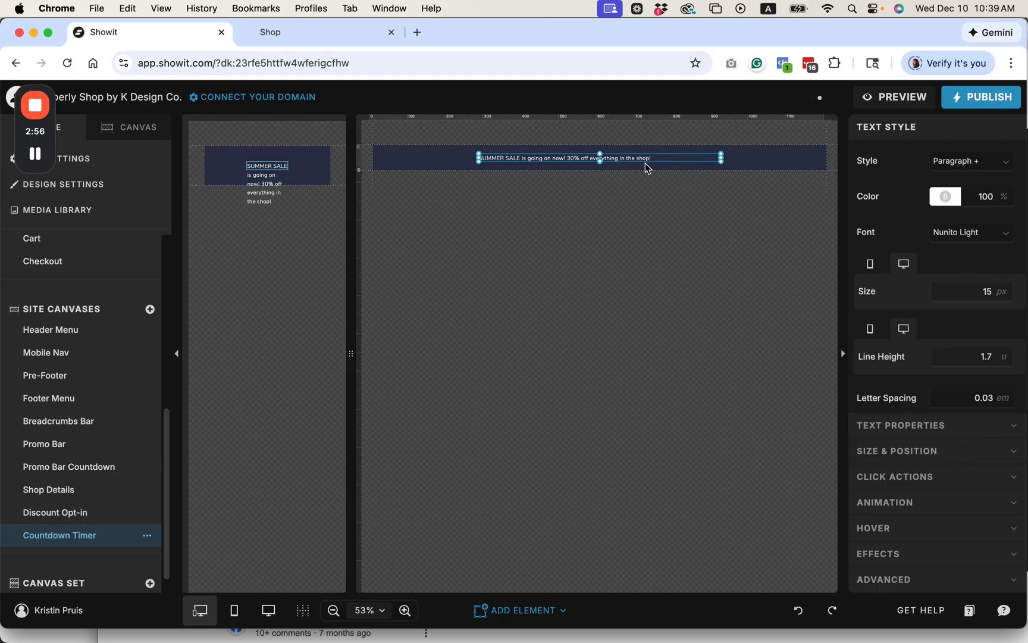
Step: Widen the sale text box across most of the mobile canvas and centre-align its text
click(269, 171)
drag(289, 166, 322, 162)
scroll(961, 398, down, 3)
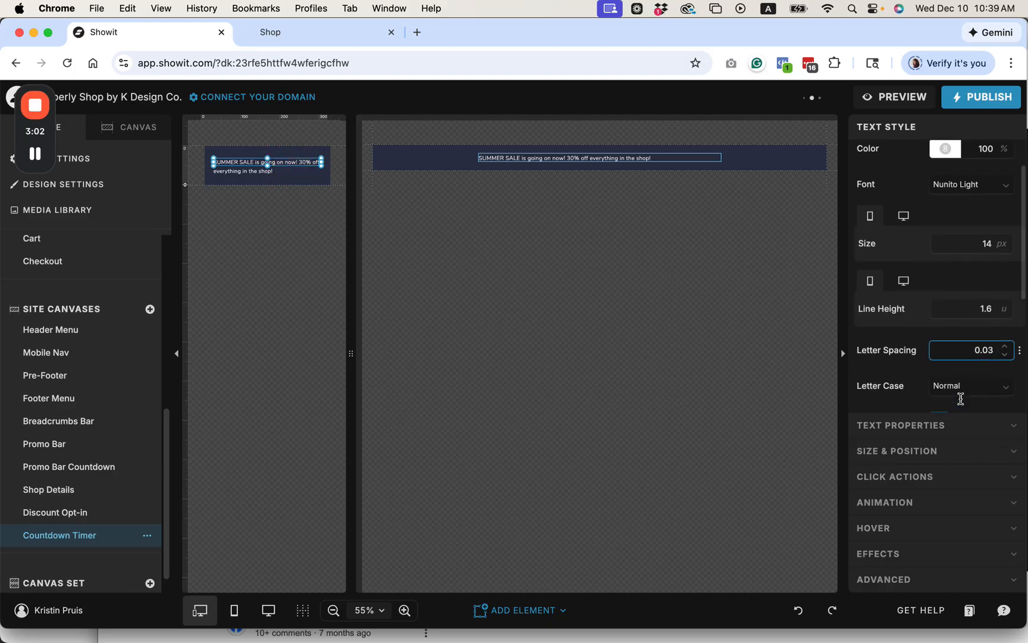
click(955, 400)
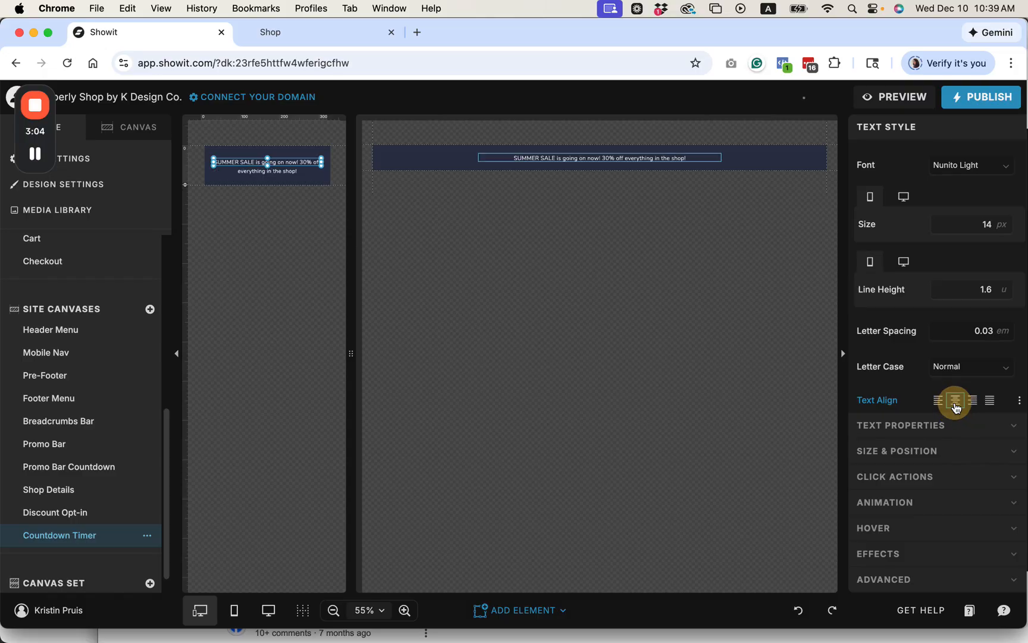
Step: Shift the sale text slightly to the left on the desktop canvas
click(633, 157)
drag(634, 157, 624, 156)
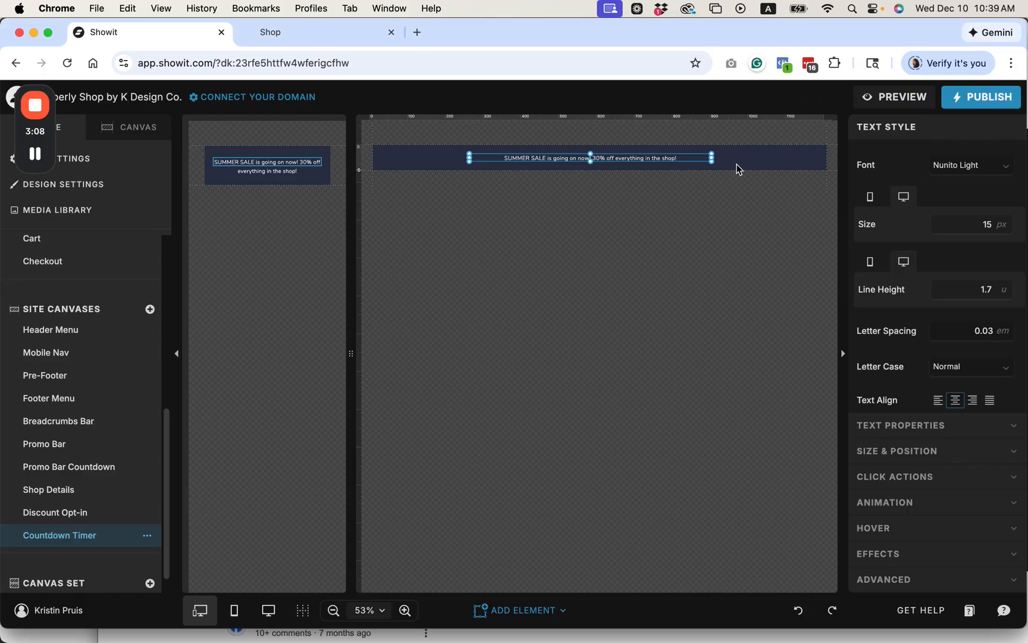
click(590, 166)
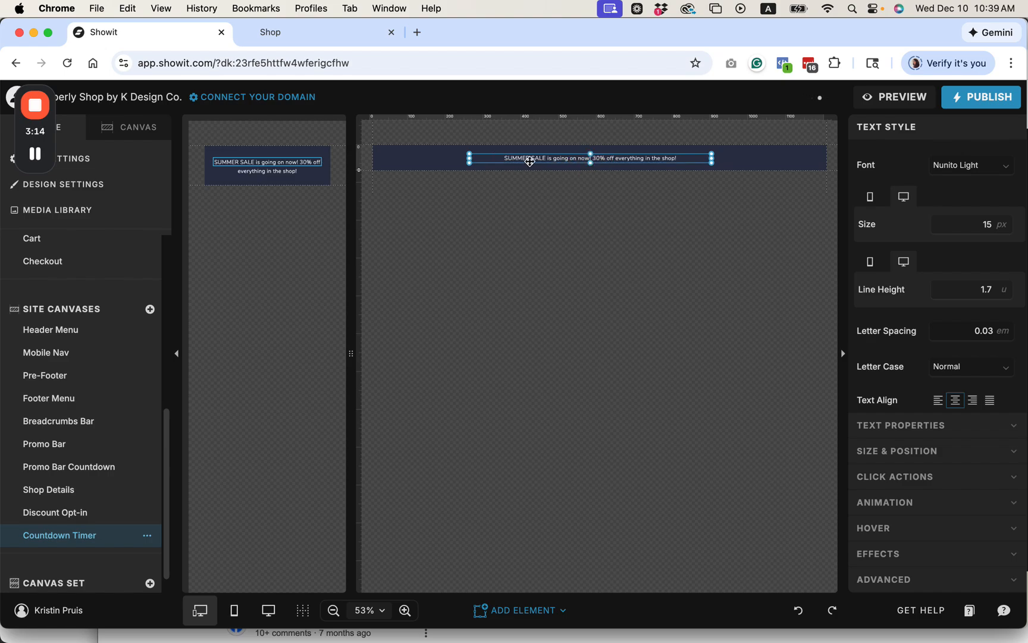
click(731, 160)
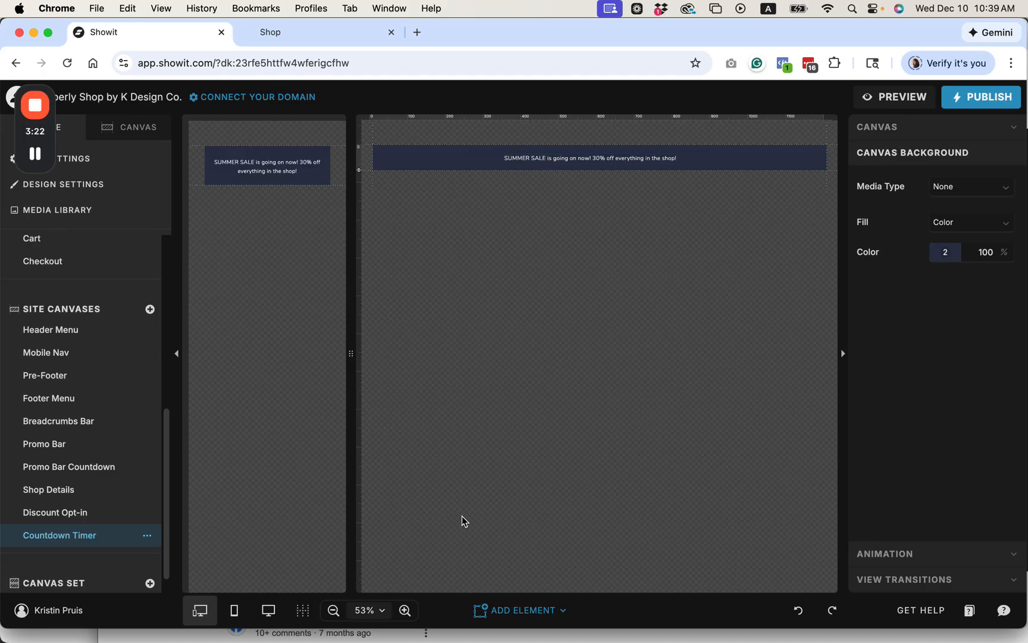
Step: Add an Embed Code element and fit it to the right of the sale text on the desktop canvas
click(498, 602)
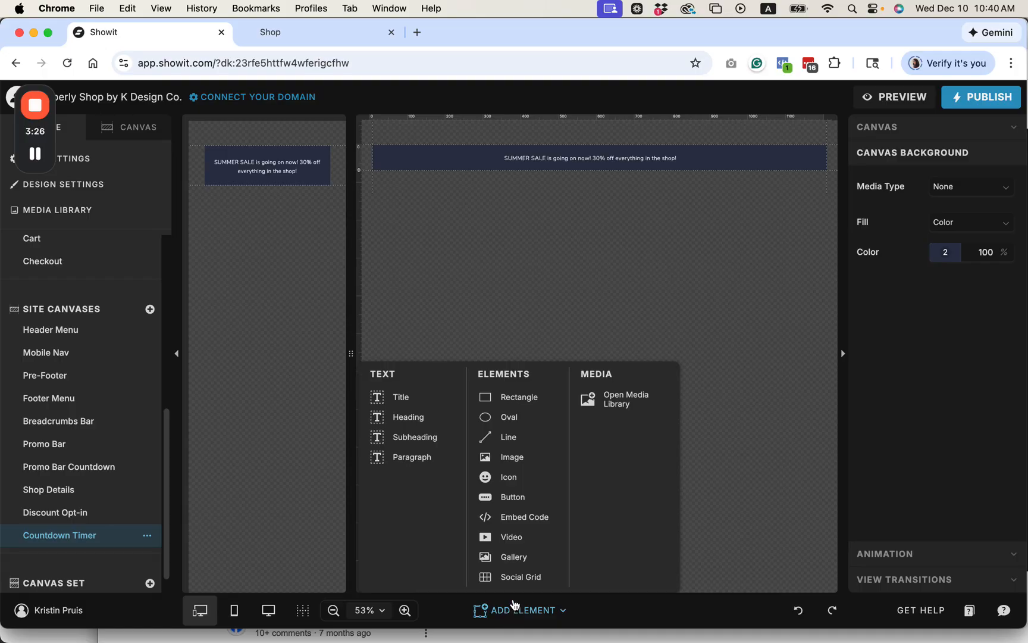
click(523, 517)
drag(551, 156, 649, 156)
drag(608, 156, 689, 156)
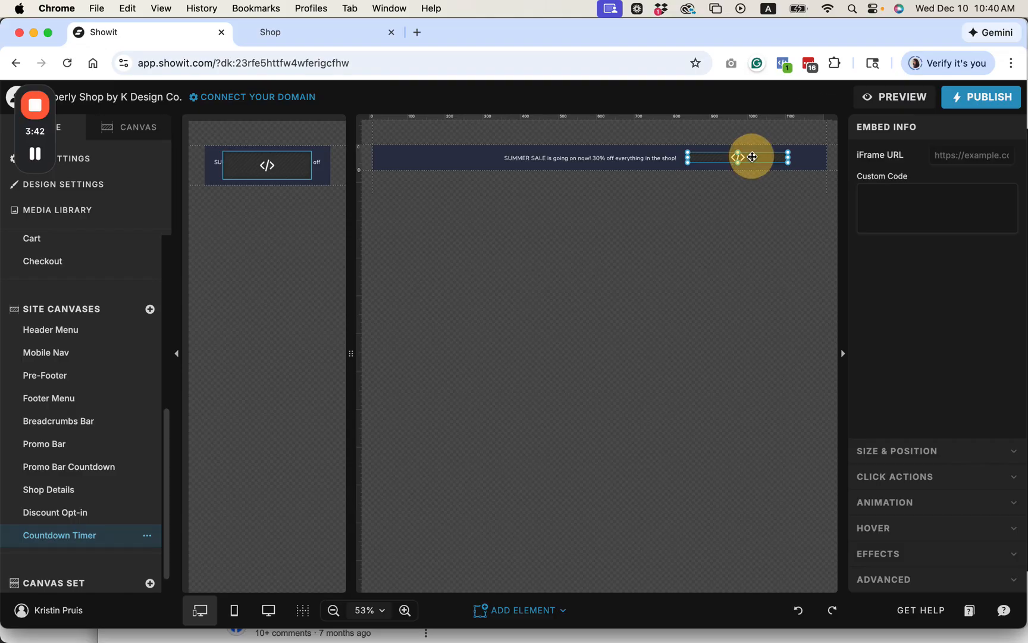
Step: Paste the countdown timer code into the embed element's custom code editor
double_click(752, 156)
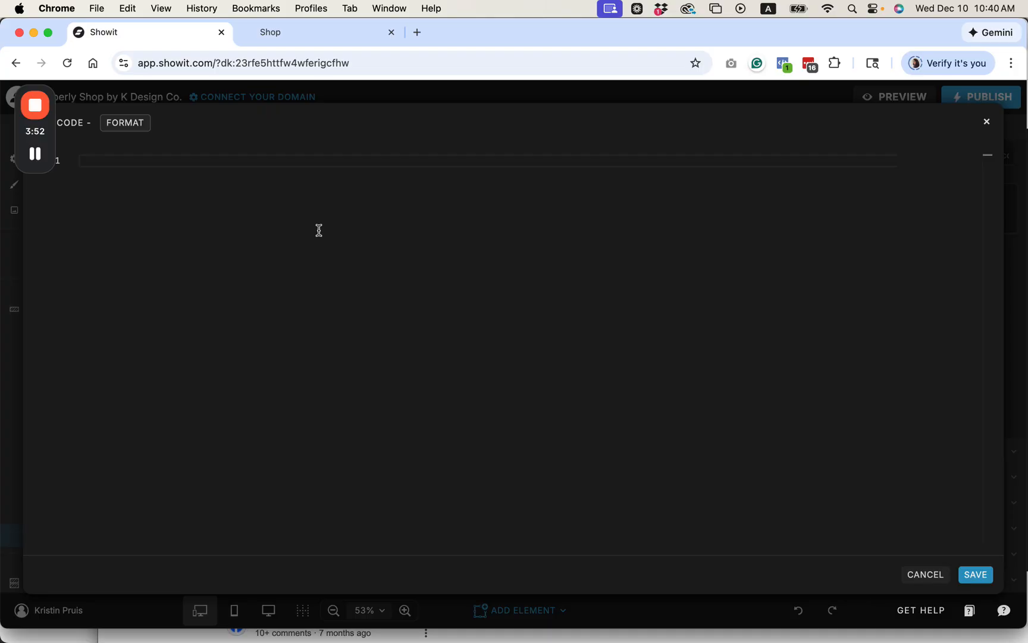
key(super+v)
scroll(319, 230, up, 6)
scroll(319, 230, up, 2)
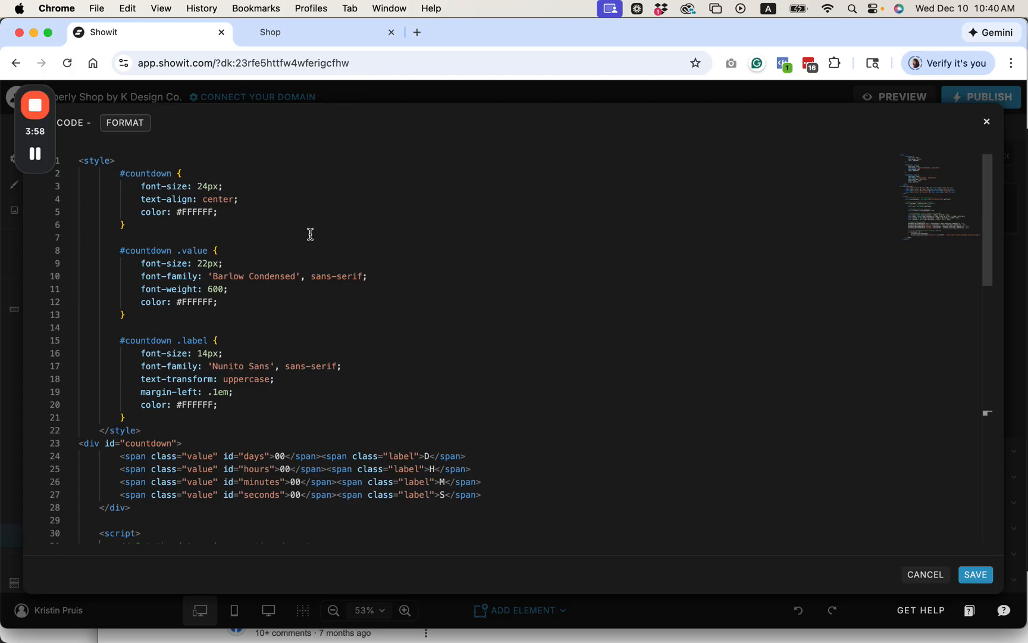
Step: Examine the pasted code's style block, including the font families of the countdown values and labels
scroll(305, 239, down, 2)
scroll(305, 239, up, 2)
drag(79, 161, 170, 417)
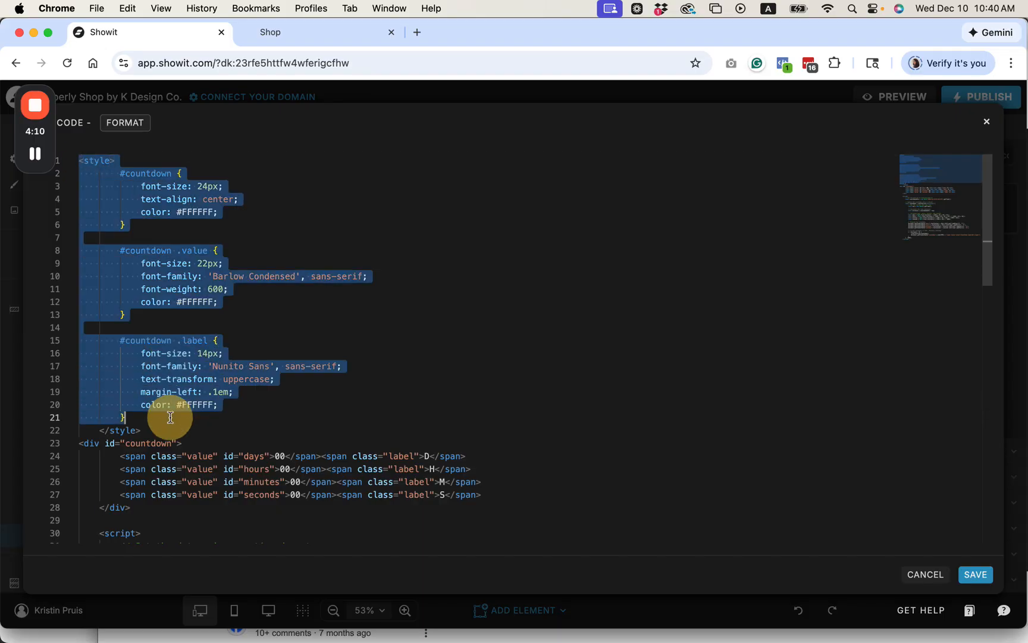
click(280, 385)
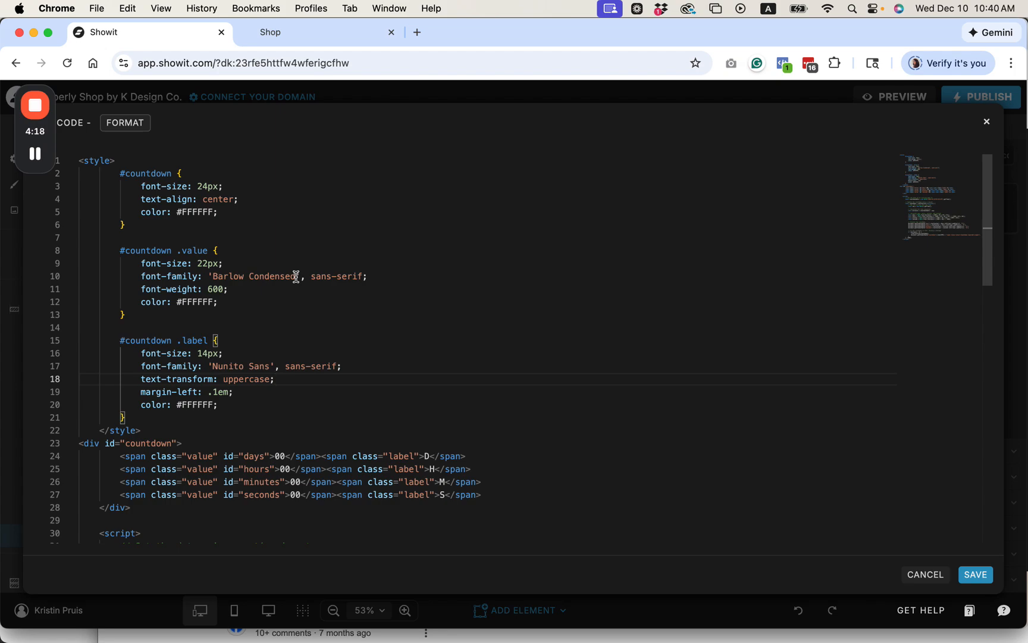
drag(211, 277, 306, 278)
drag(208, 366, 270, 367)
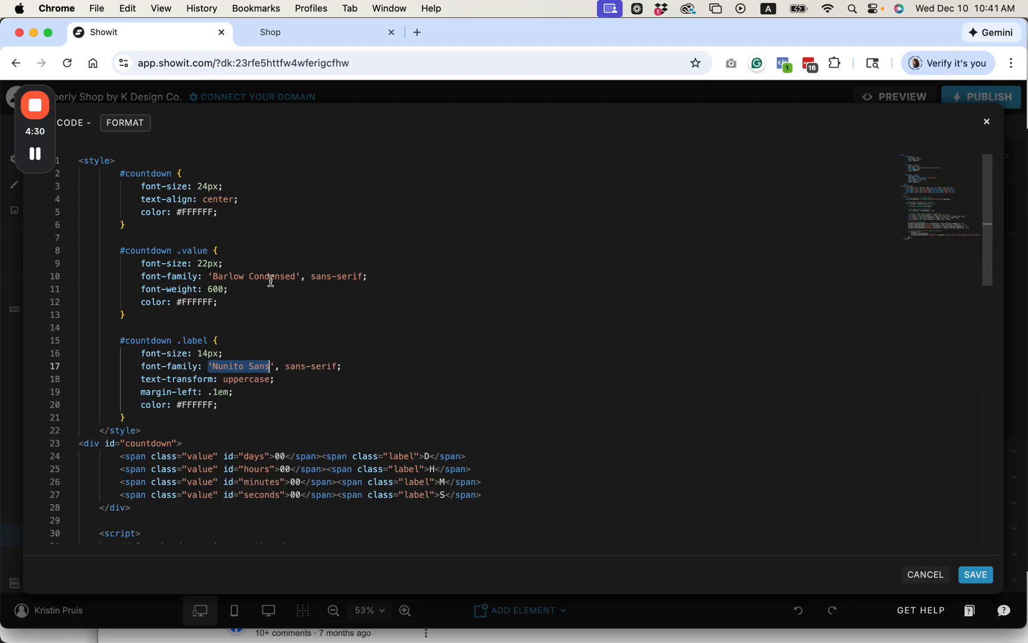
drag(296, 277, 213, 277)
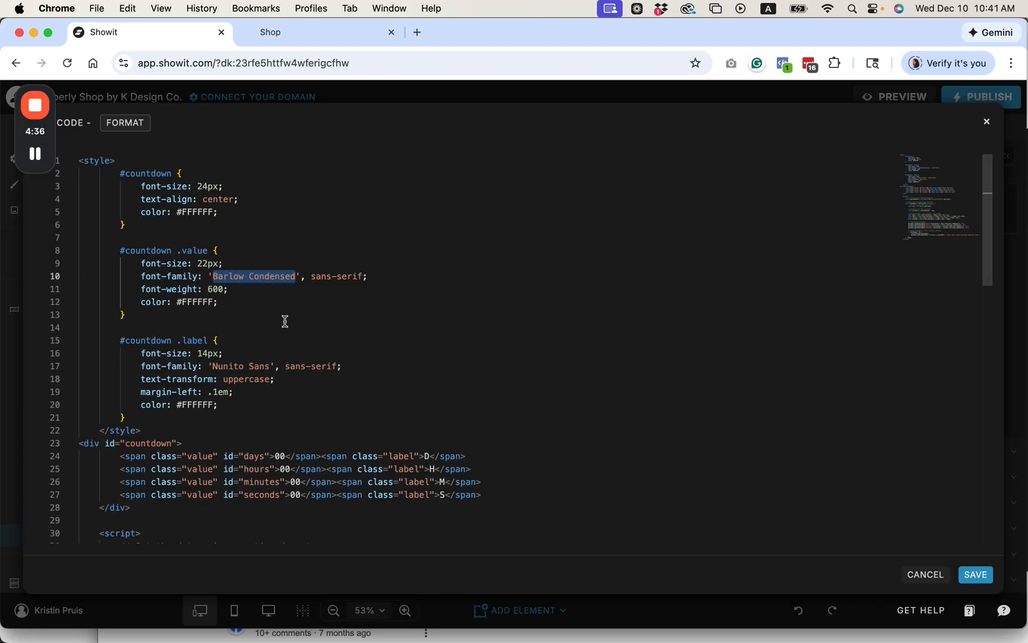
Step: Examine the font family, font size and color settings in the countdown value and label styles
click(210, 277)
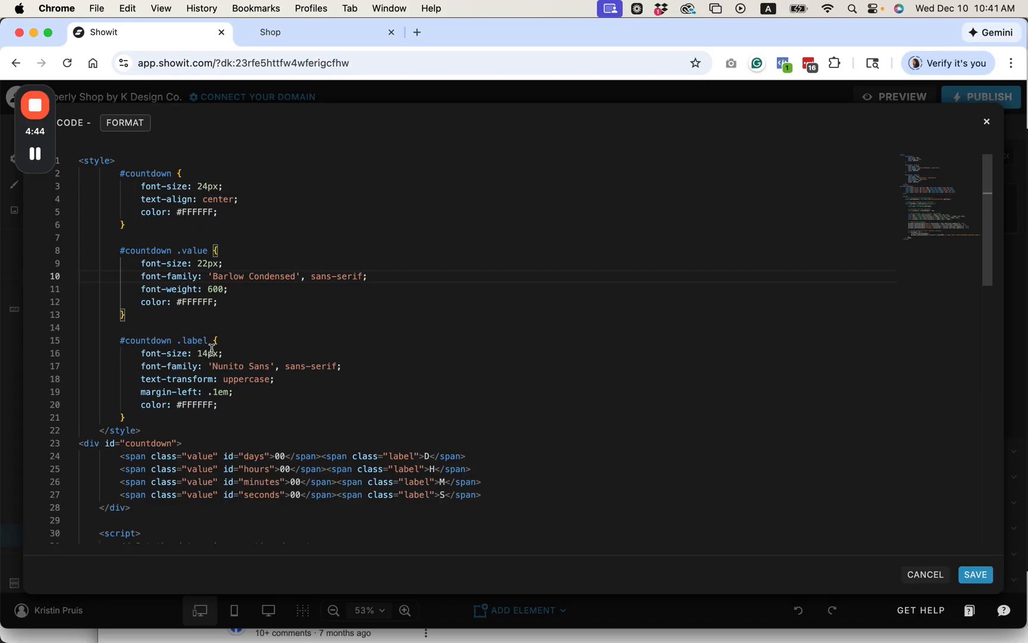
drag(211, 276, 296, 280)
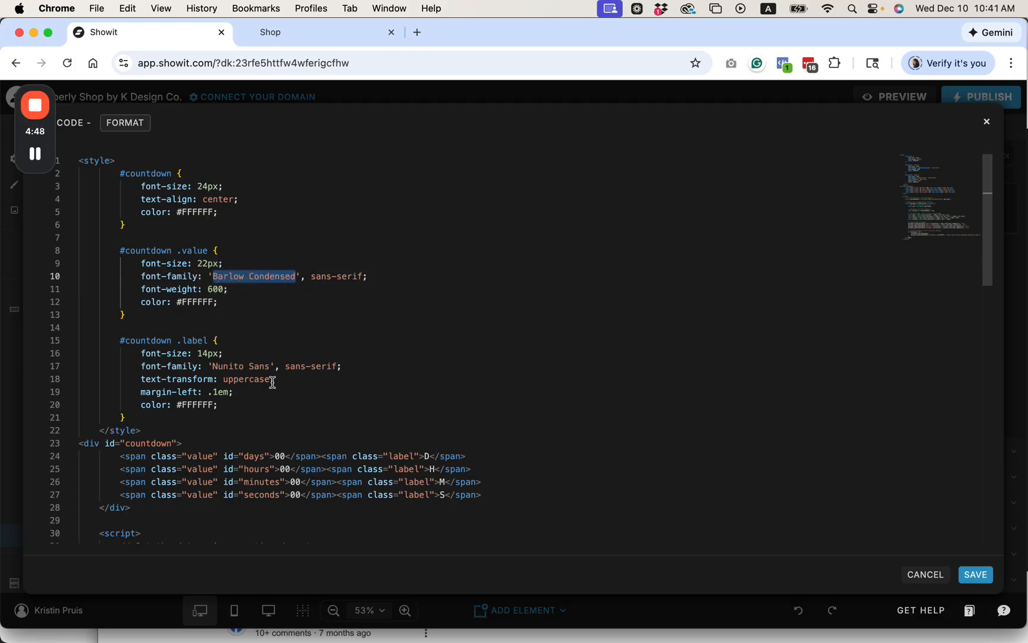
drag(270, 365, 197, 353)
click(210, 353)
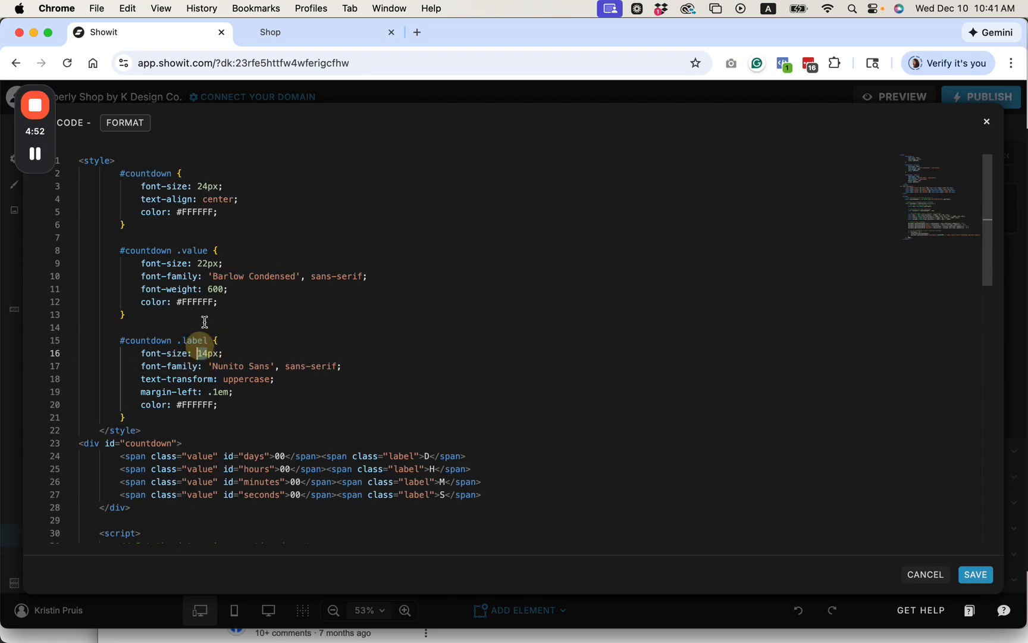
click(207, 263)
key(BackSpace)
text(2)
click(239, 300)
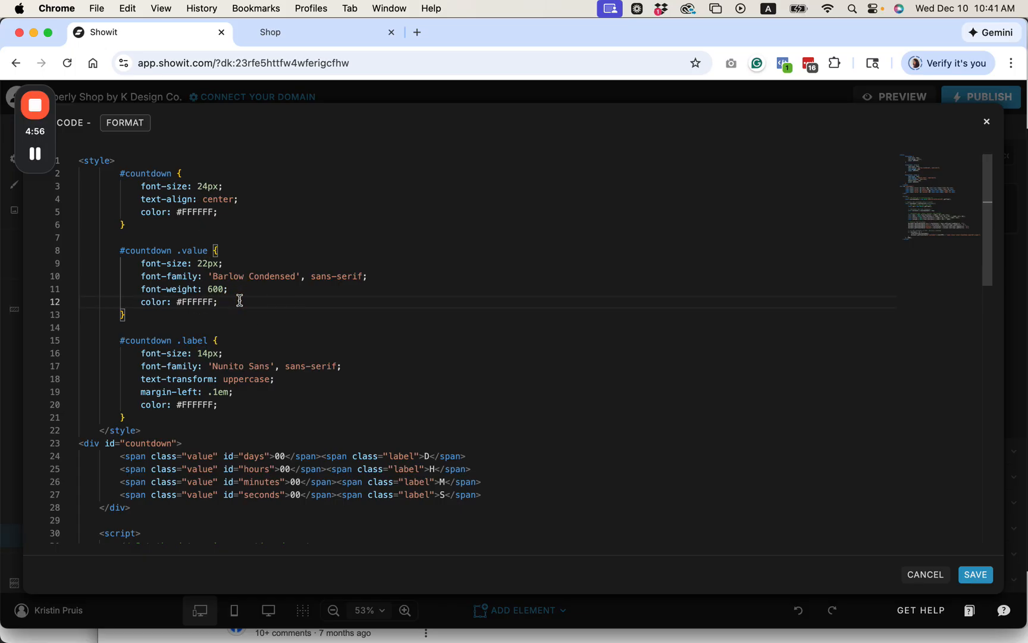
scroll(239, 300, down, 2)
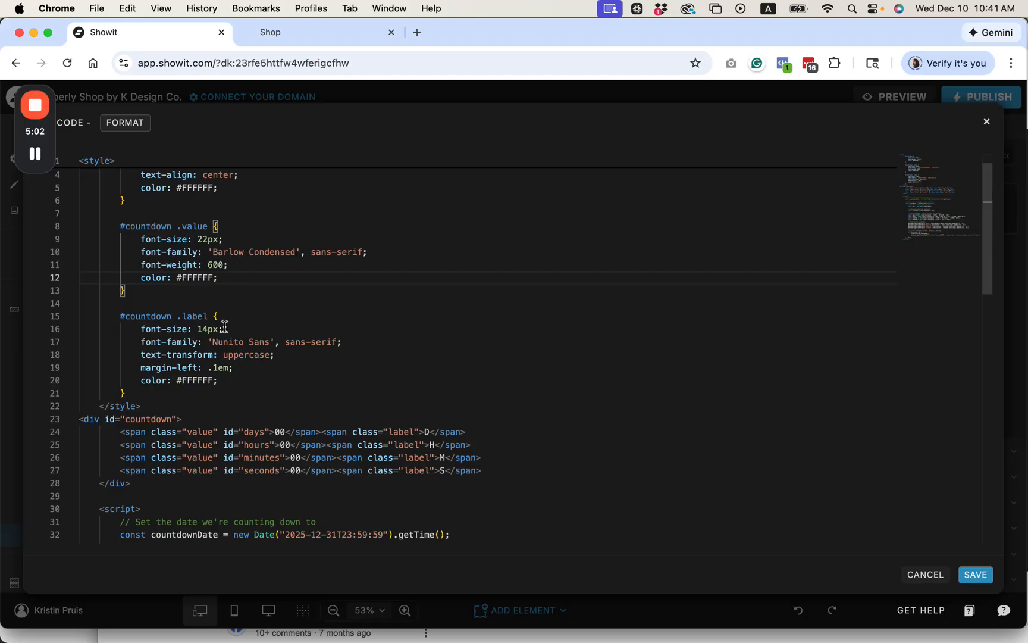
scroll(224, 327, down, 5)
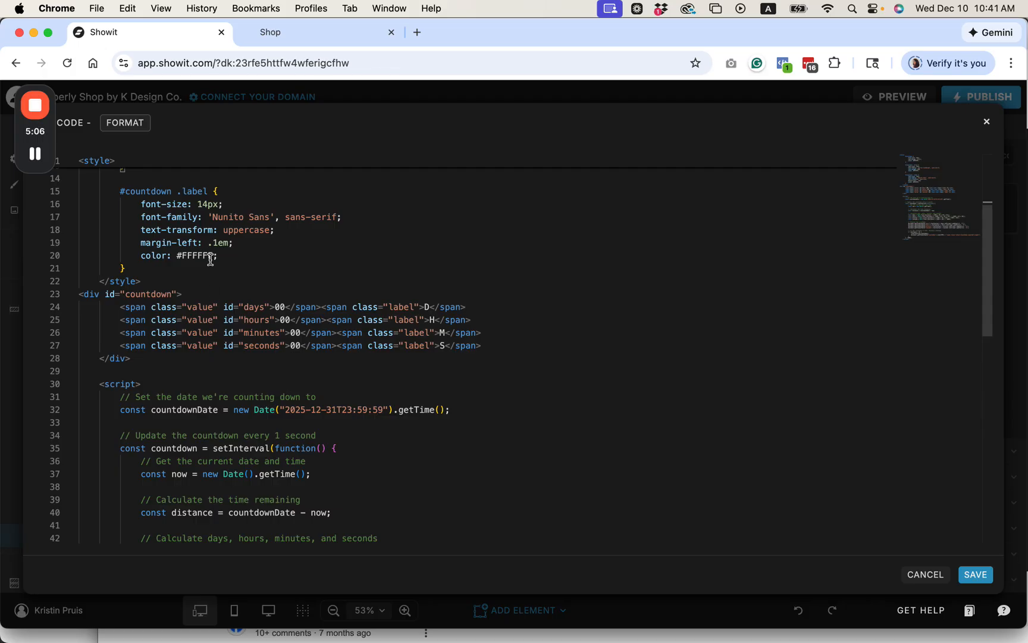
Step: Examine the year, month and day parts of the countdownDate value in the script
scroll(210, 260, down, 3)
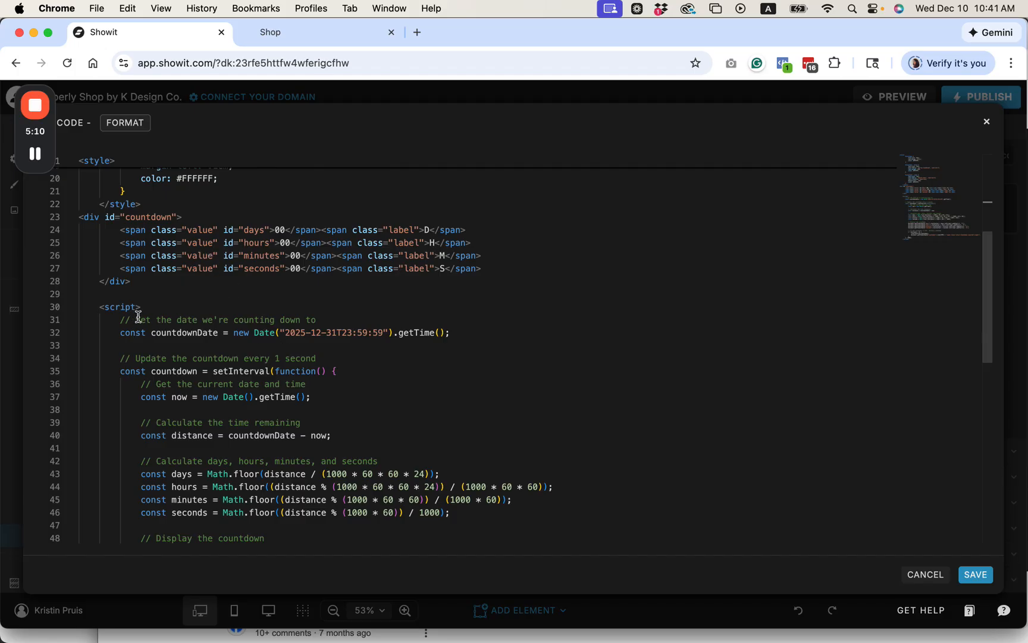
click(301, 331)
drag(285, 332, 336, 333)
click(352, 333)
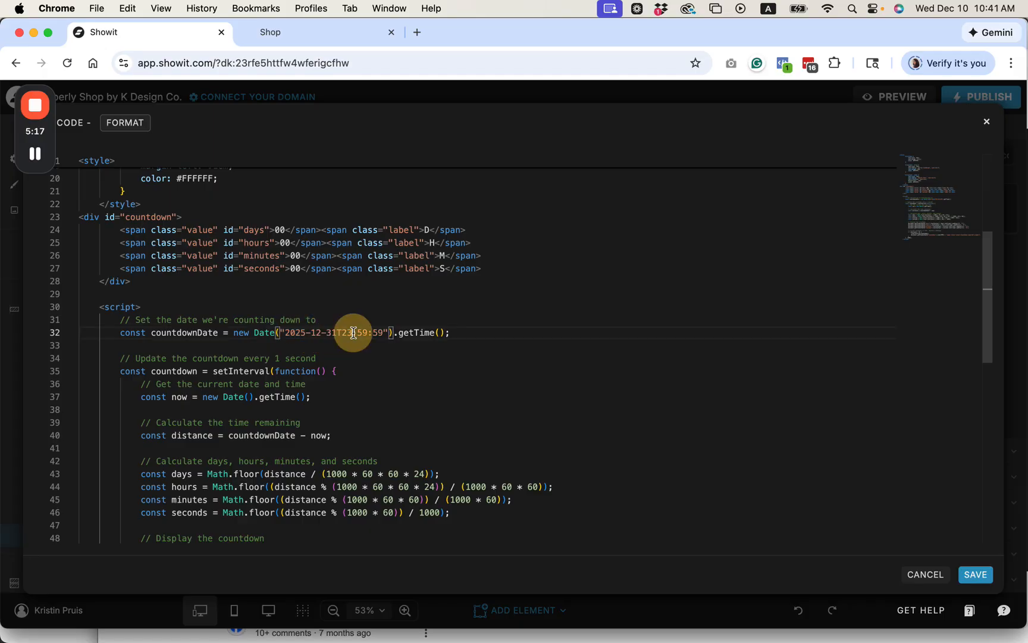
click(307, 333)
drag(306, 334, 287, 332)
drag(320, 333, 326, 332)
click(347, 335)
drag(326, 332, 344, 332)
click(344, 332)
Step: Set the year to 2026 and the month to 01 in the script's countdownDate value
drag(305, 334, 299, 333)
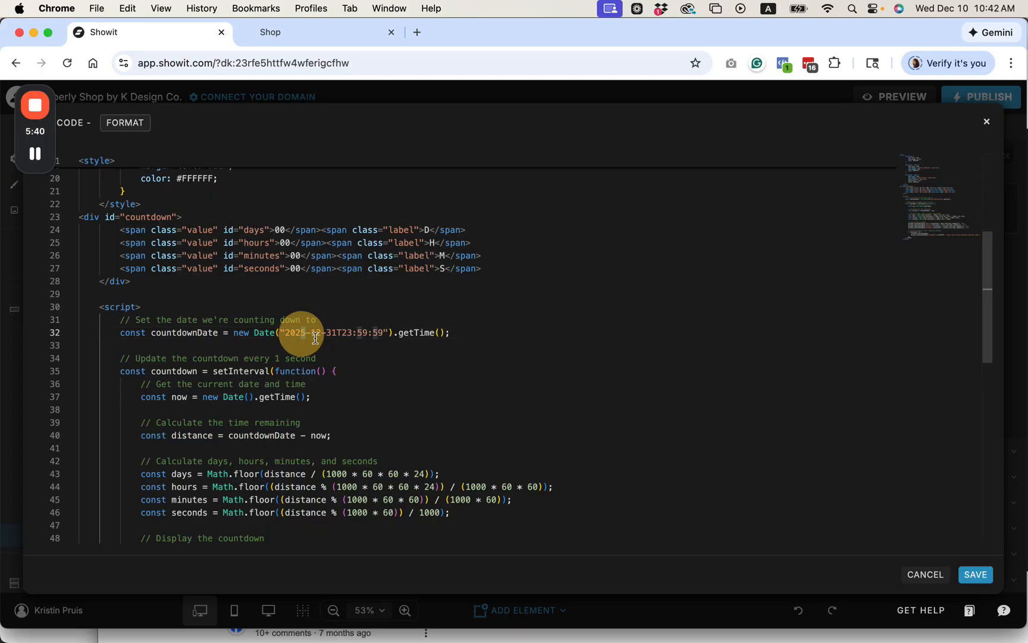
text(6)
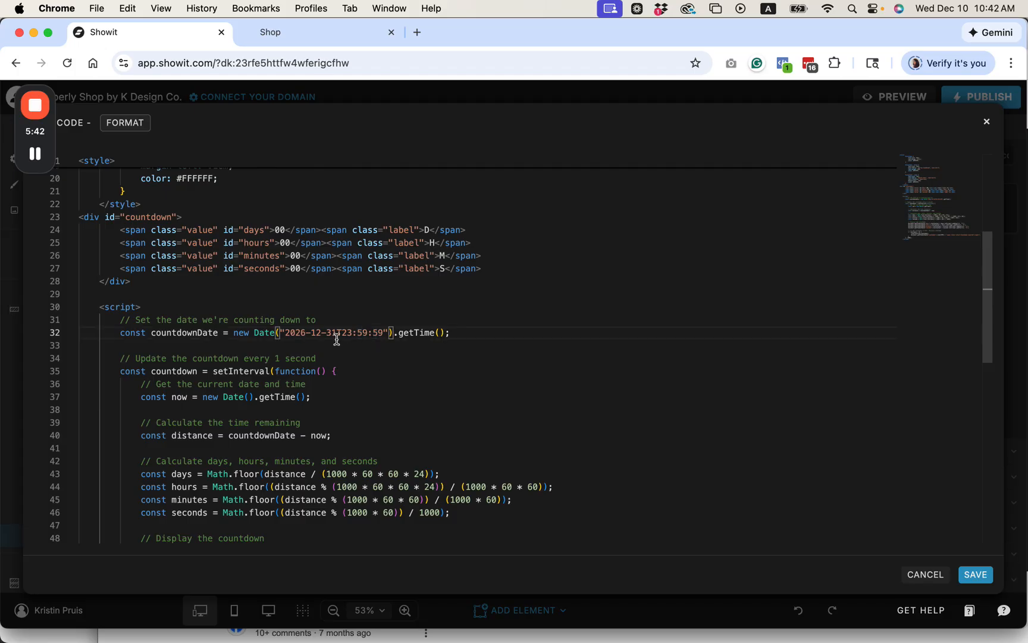
drag(322, 335, 310, 335)
text(01)
Step: Examine the day and time portions of the countdown end date
drag(338, 333, 327, 332)
click(356, 333)
drag(337, 332, 384, 335)
click(346, 336)
click(314, 332)
drag(383, 332, 343, 333)
click(344, 351)
Step: Examine the message text that the script displays when the countdown is over
scroll(344, 351, down, 5)
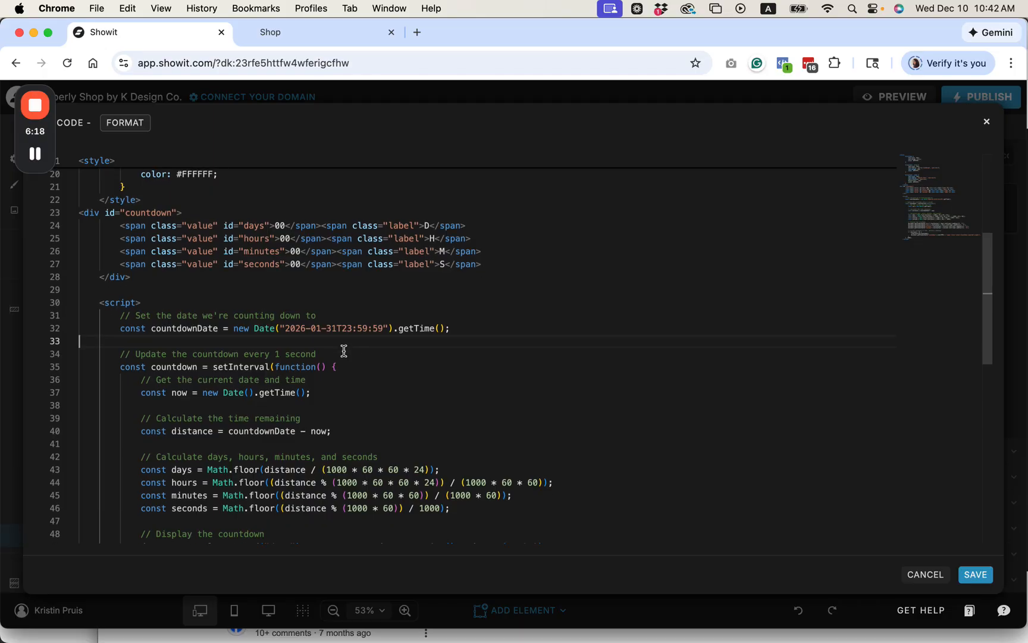
scroll(344, 351, down, 5)
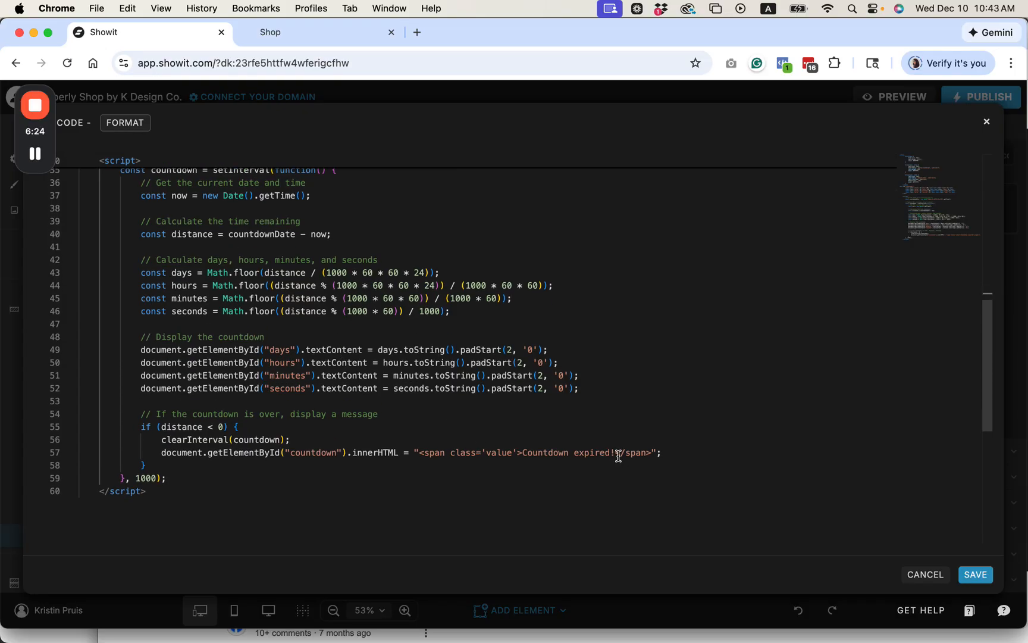
drag(616, 455, 524, 456)
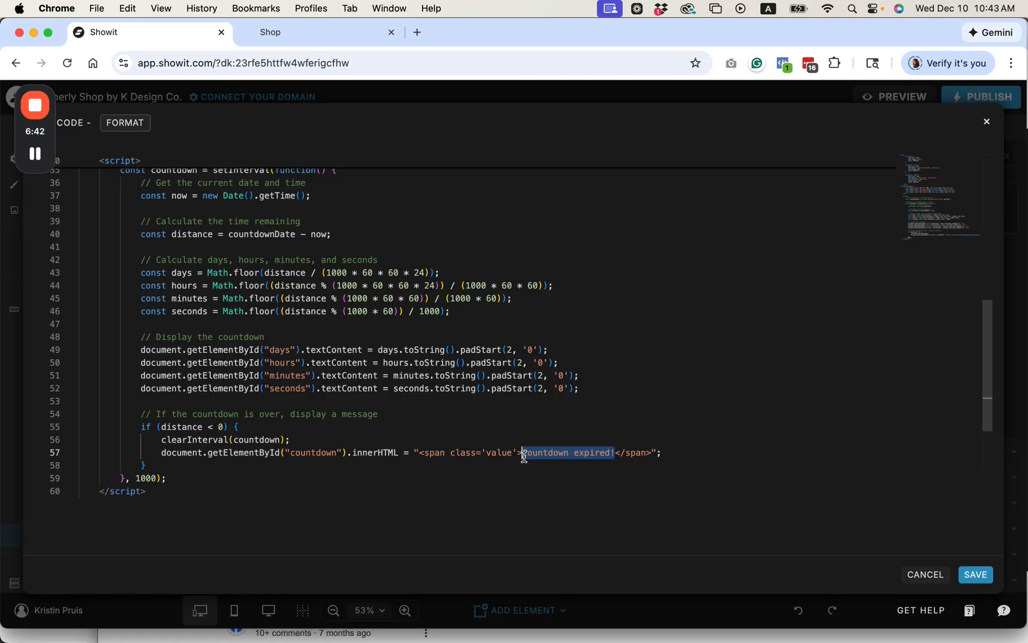
click(617, 453)
drag(524, 452, 614, 454)
scroll(490, 457, up, 4)
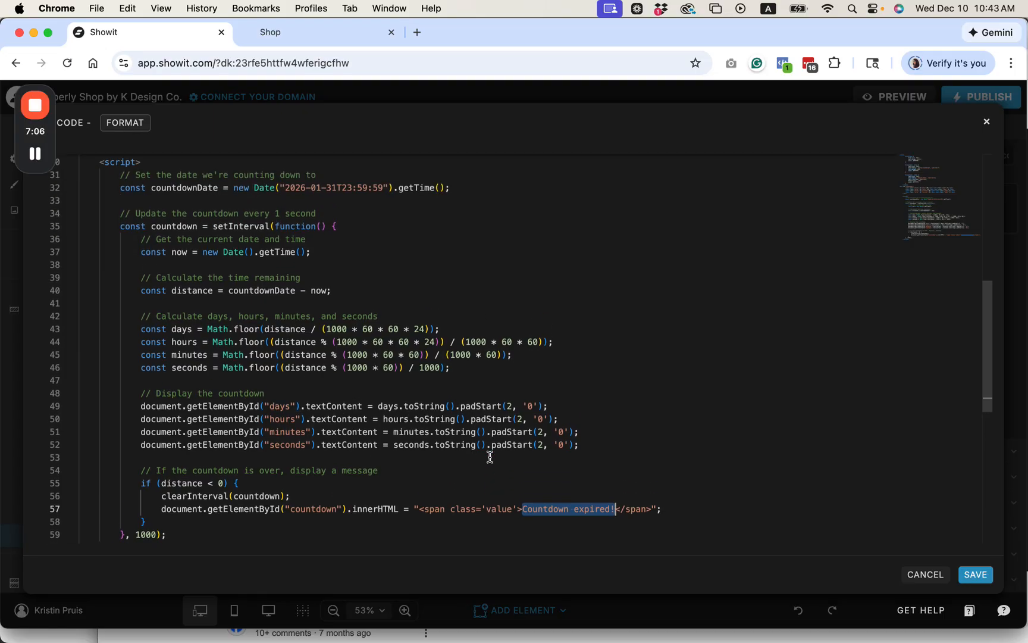
scroll(490, 457, down, 3)
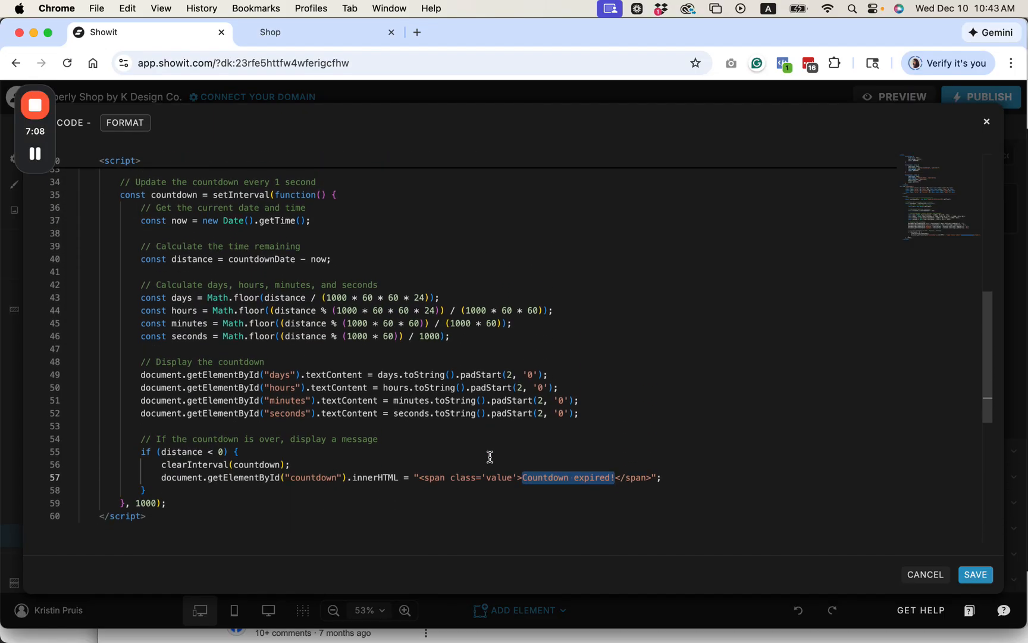
Step: Expand the D, H, M and S labels to Days, Hours, Minutes and Seconds, and save the embed code
scroll(489, 456, up, 15)
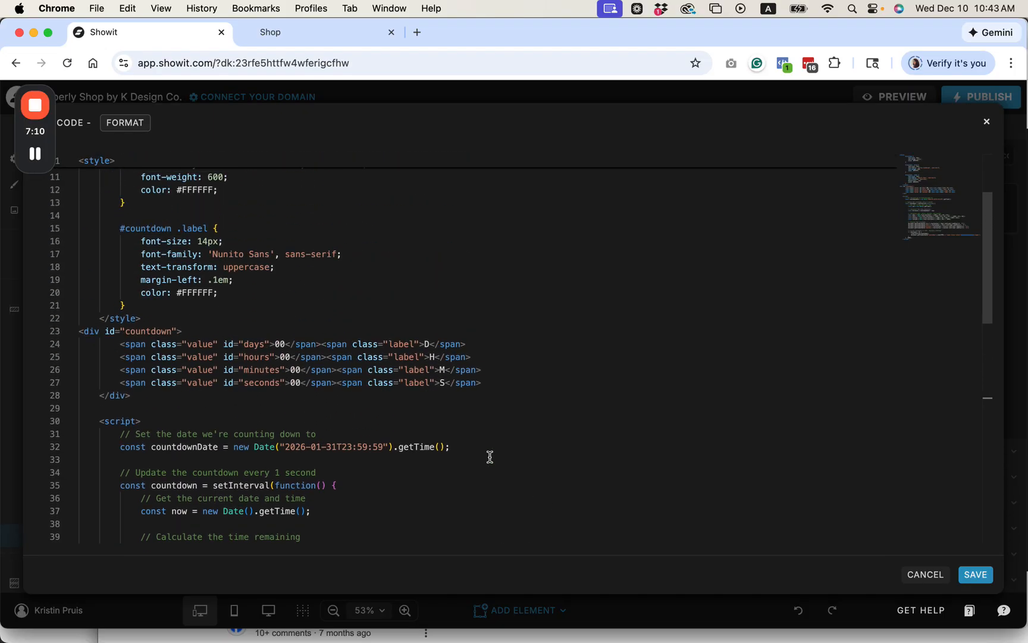
click(430, 385)
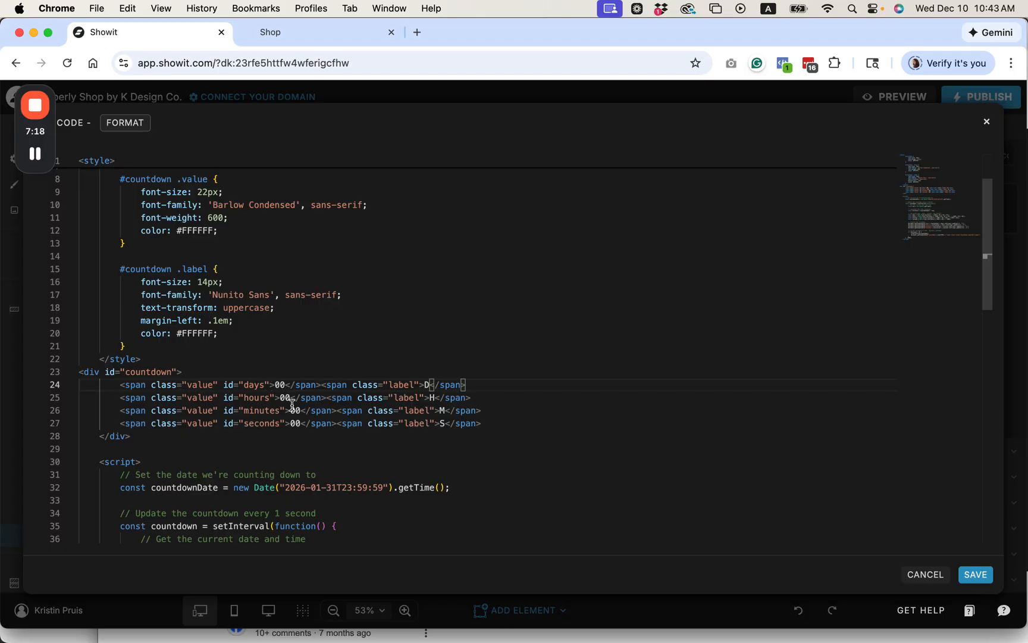
click(430, 384)
text(ays)
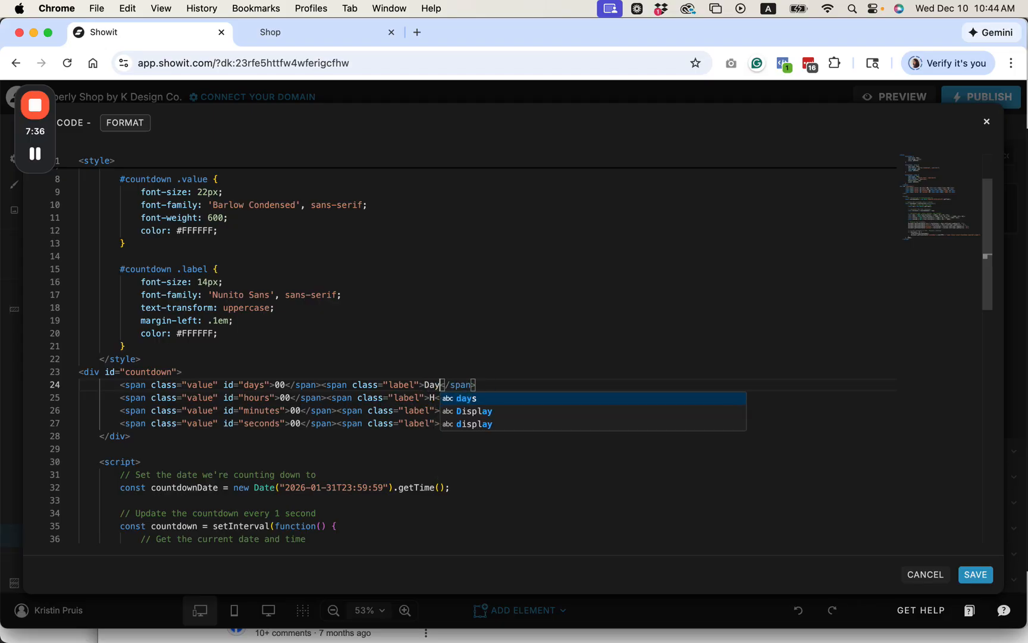
click(434, 398)
text(ours)
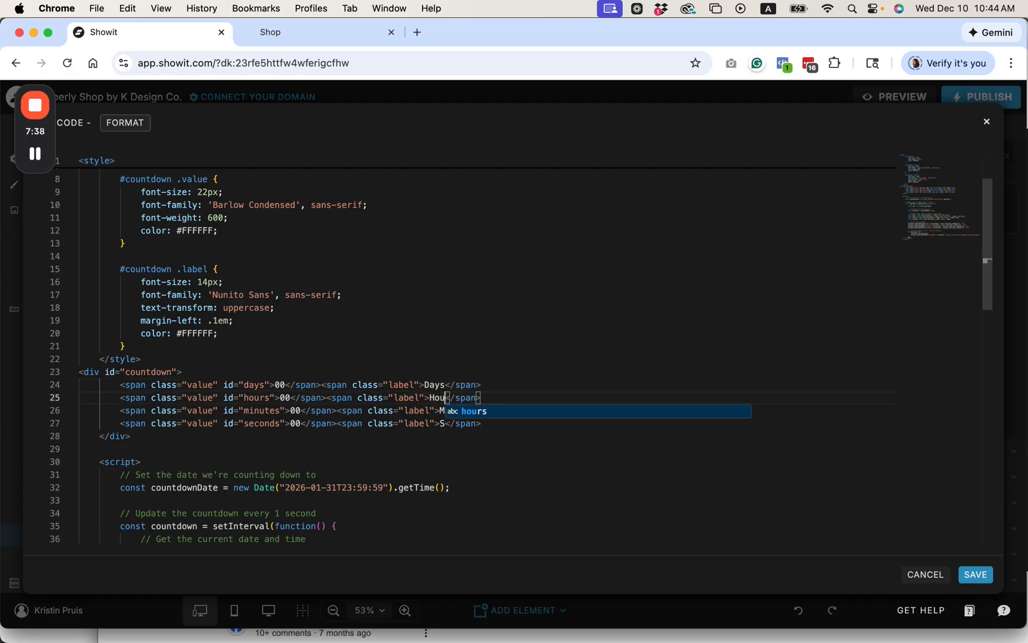
click(445, 410)
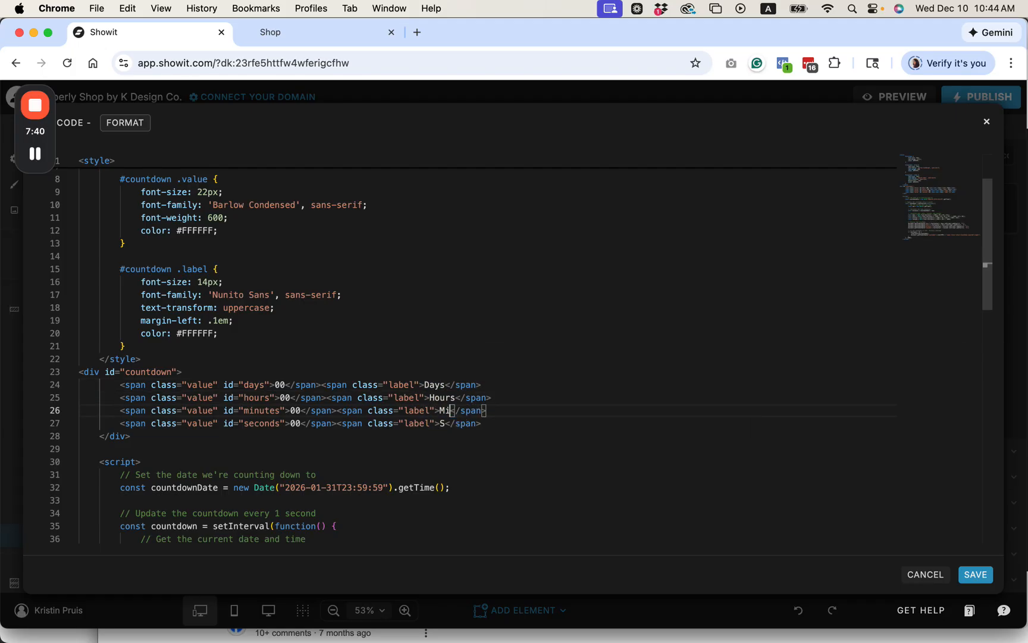
text(inutes)
click(445, 424)
text(econds)
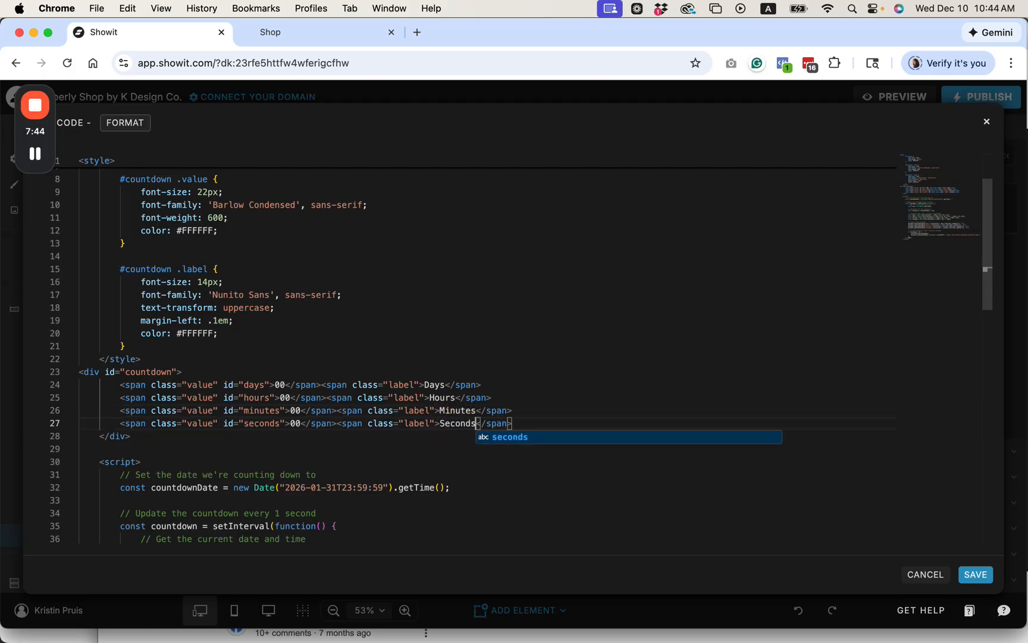
click(450, 456)
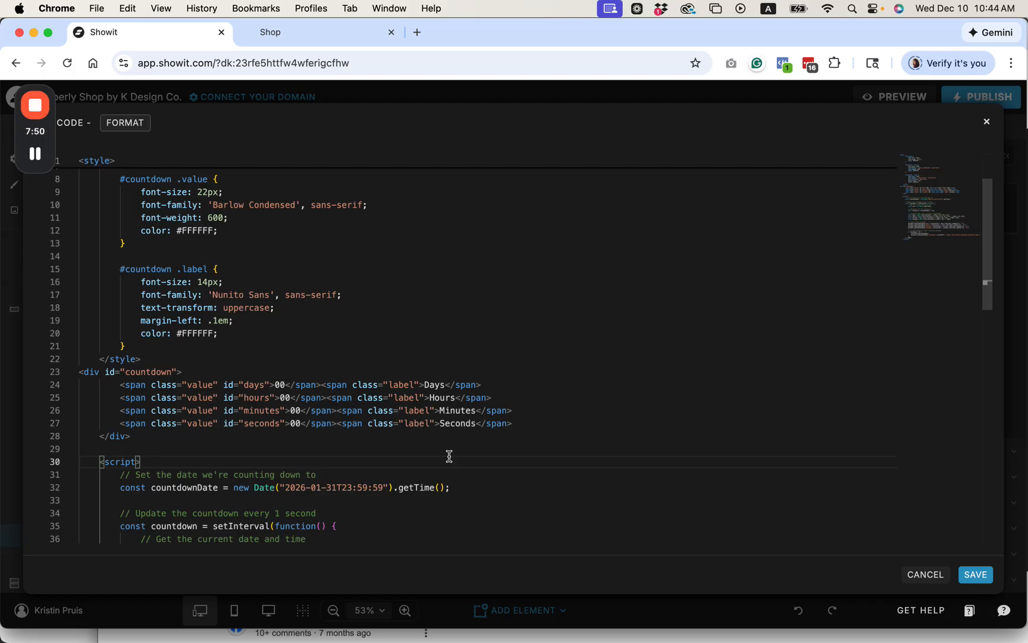
scroll(450, 456, down, 2)
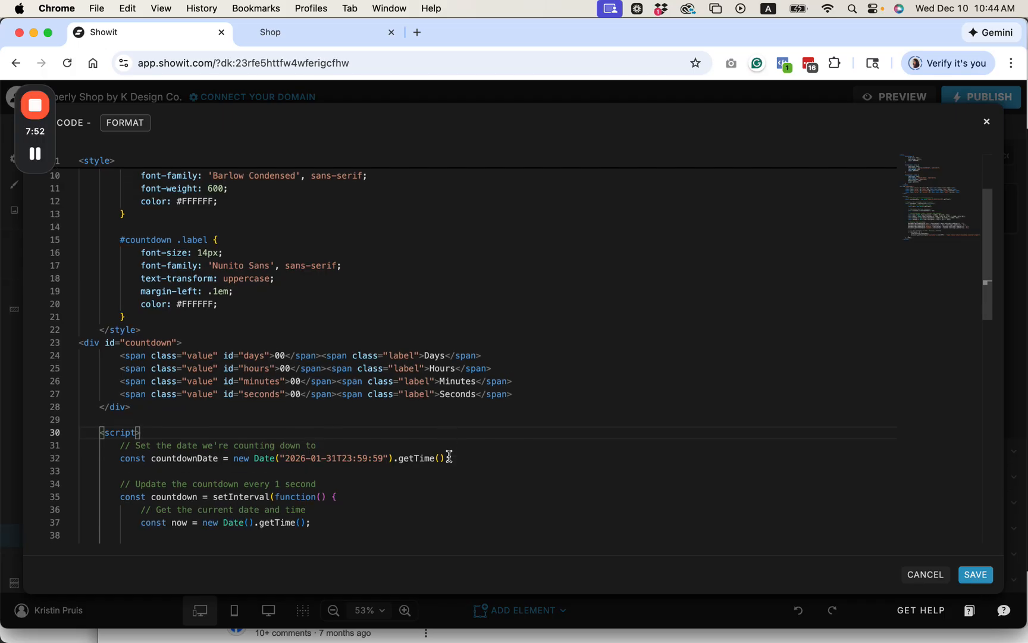
click(977, 575)
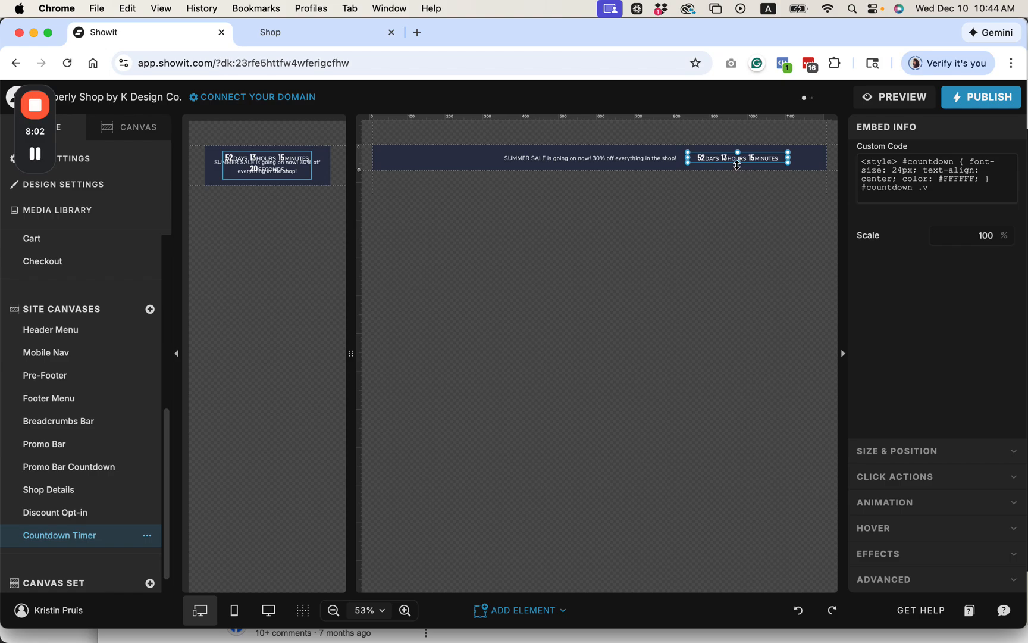
Step: Widen the countdown embed on the desktop canvas so all four units fit on one line beside the sale text
click(737, 165)
drag(788, 158, 831, 157)
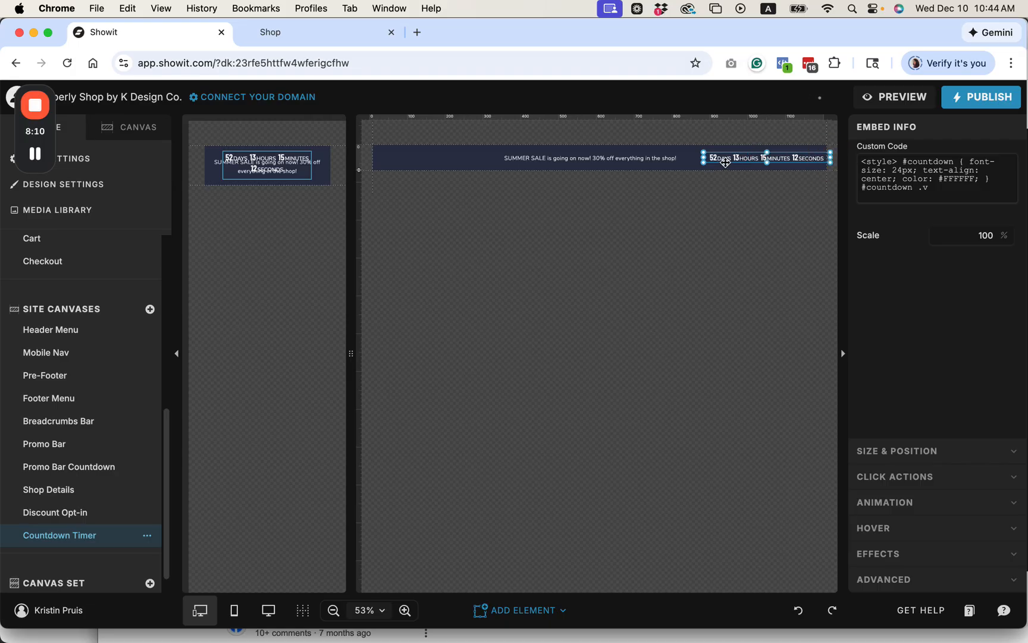
drag(726, 158, 708, 158)
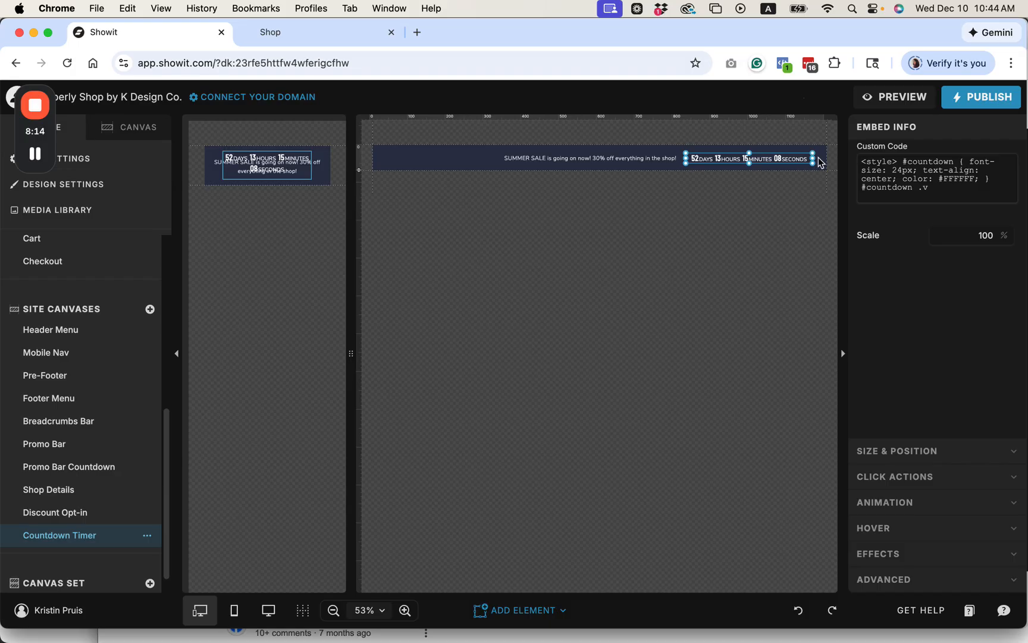
Step: Shift the sale text and countdown left on the desktop canvas, and narrow the sale text box to meet the countdown
drag(557, 163, 480, 159)
drag(707, 160, 650, 156)
click(579, 161)
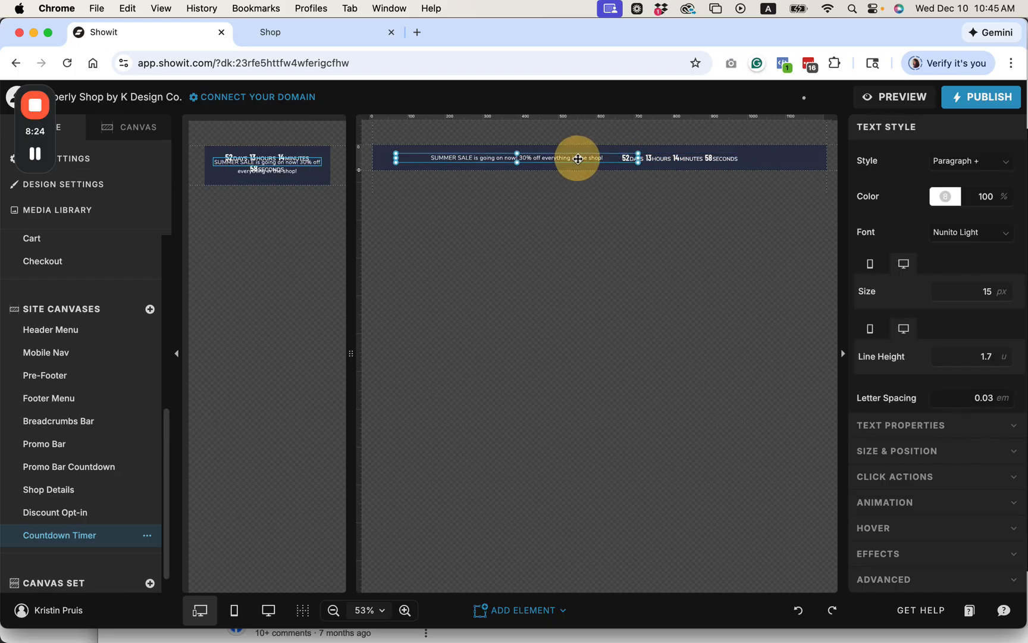
drag(639, 158, 614, 158)
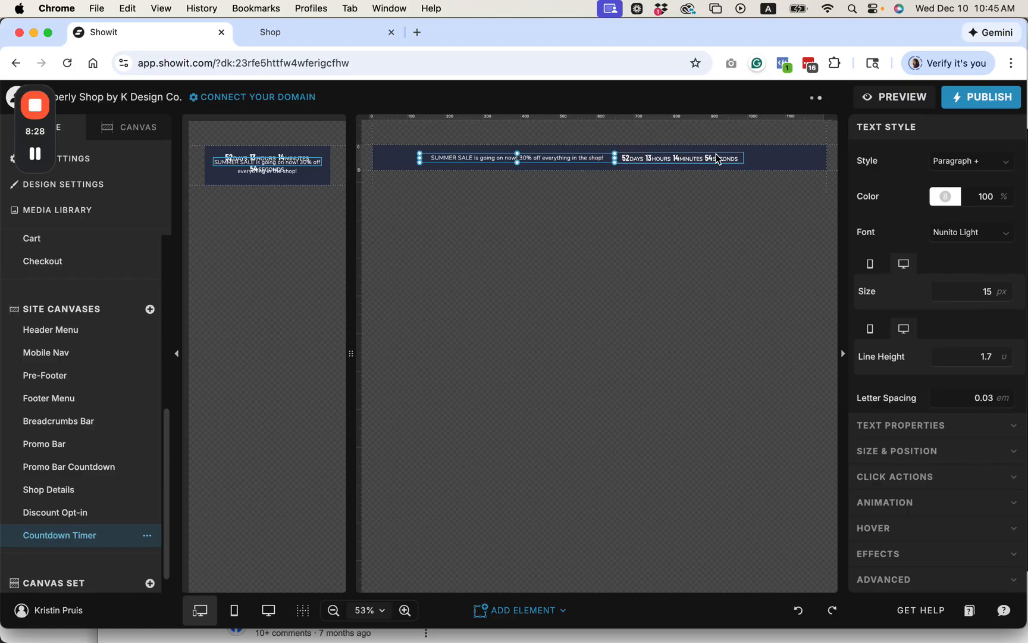
Step: Center the sale text and countdown together horizontally on the desktop canvas
drag(747, 156, 511, 156)
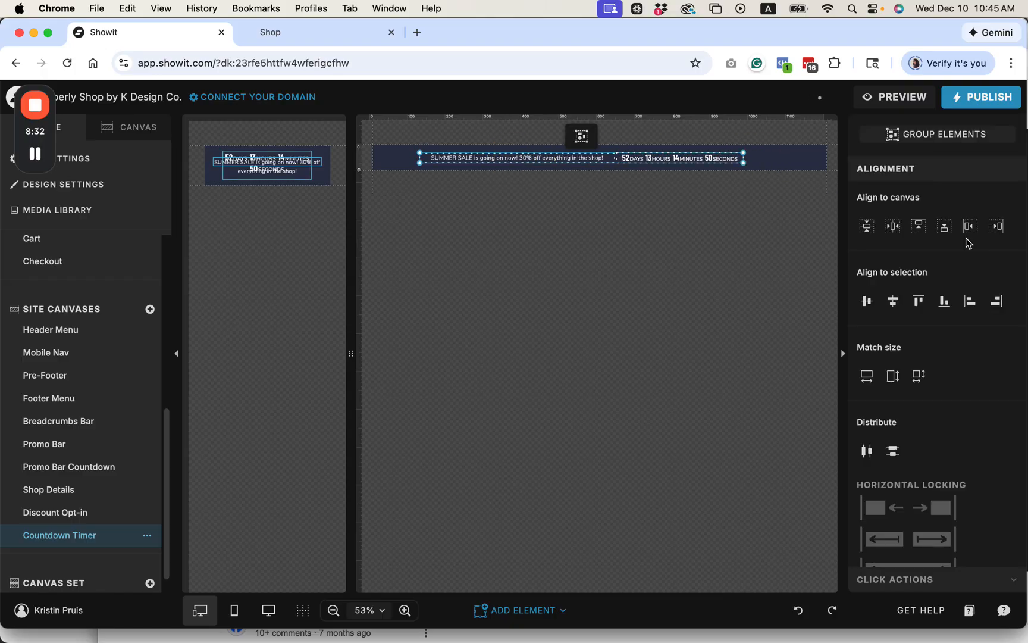
click(900, 229)
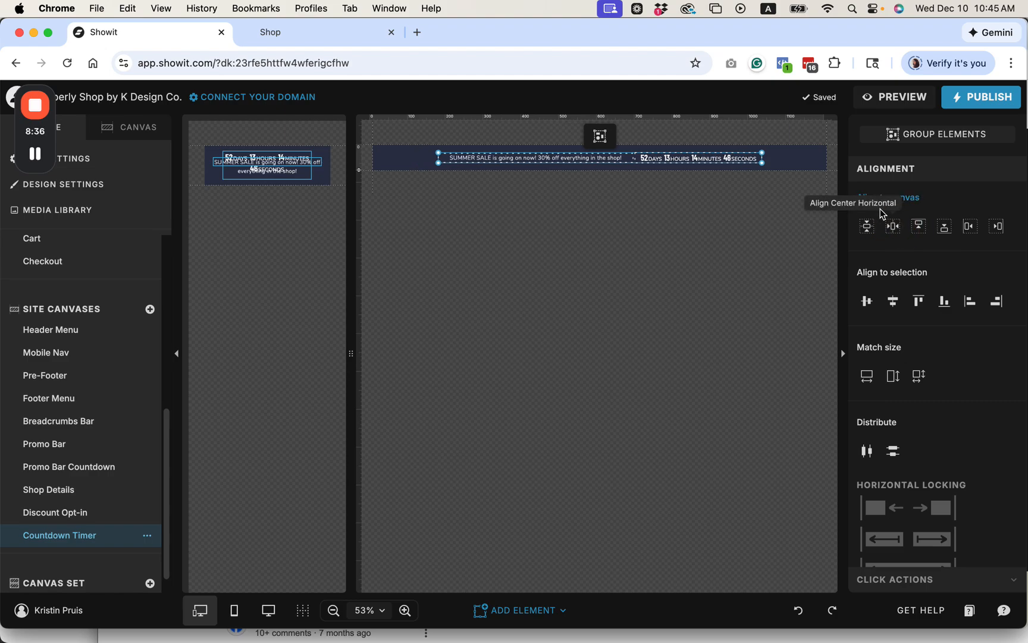
click(774, 156)
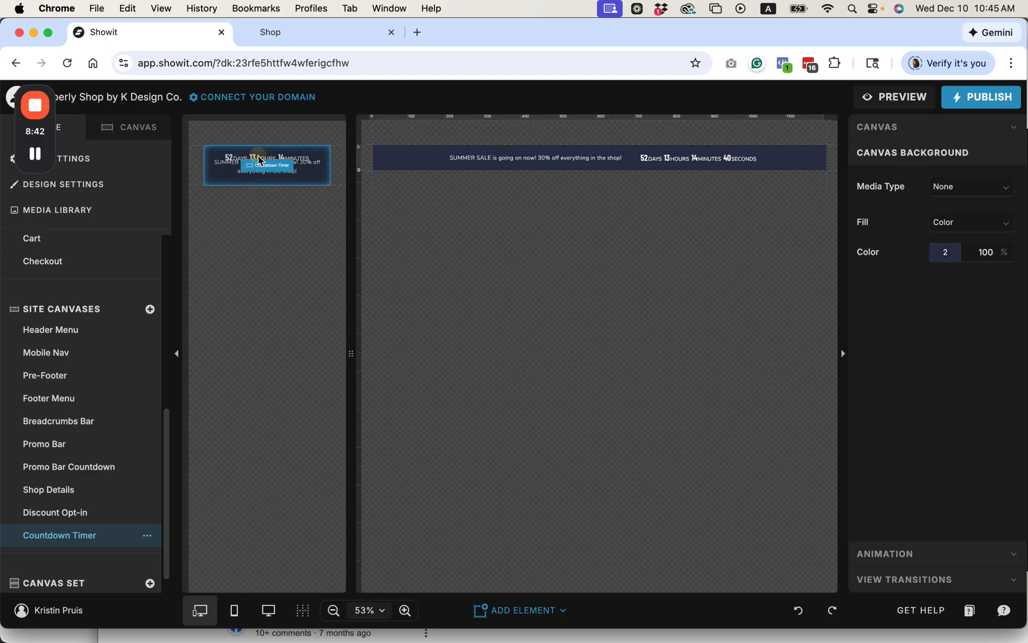
Step: Make the mobile canvas taller and place the countdown beneath the sale text, spanning the full mobile canvas width
drag(184, 186, 185, 202)
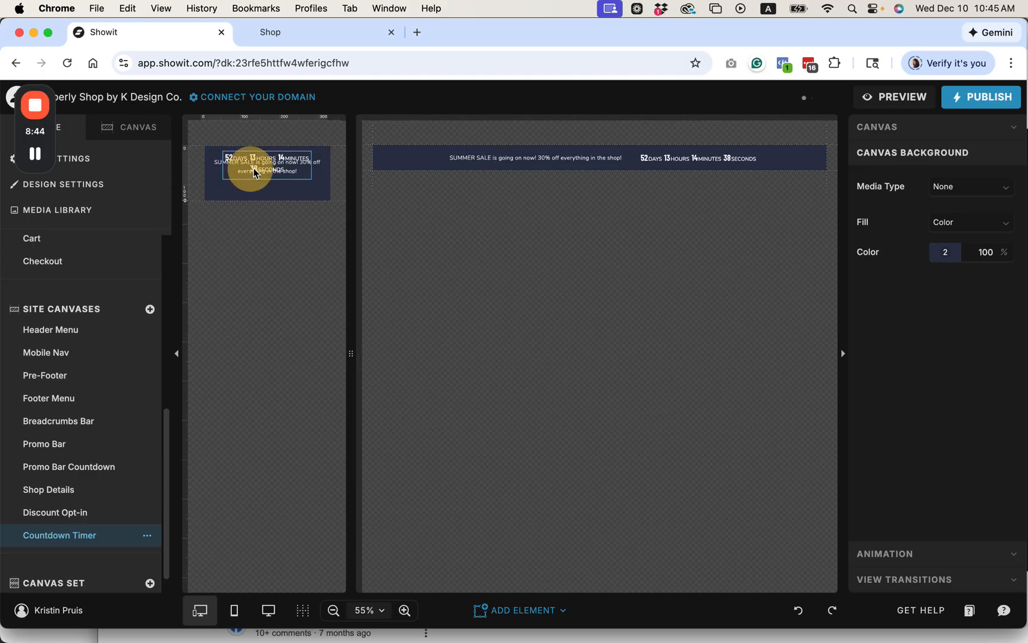
drag(271, 166, 326, 196)
drag(223, 196, 205, 196)
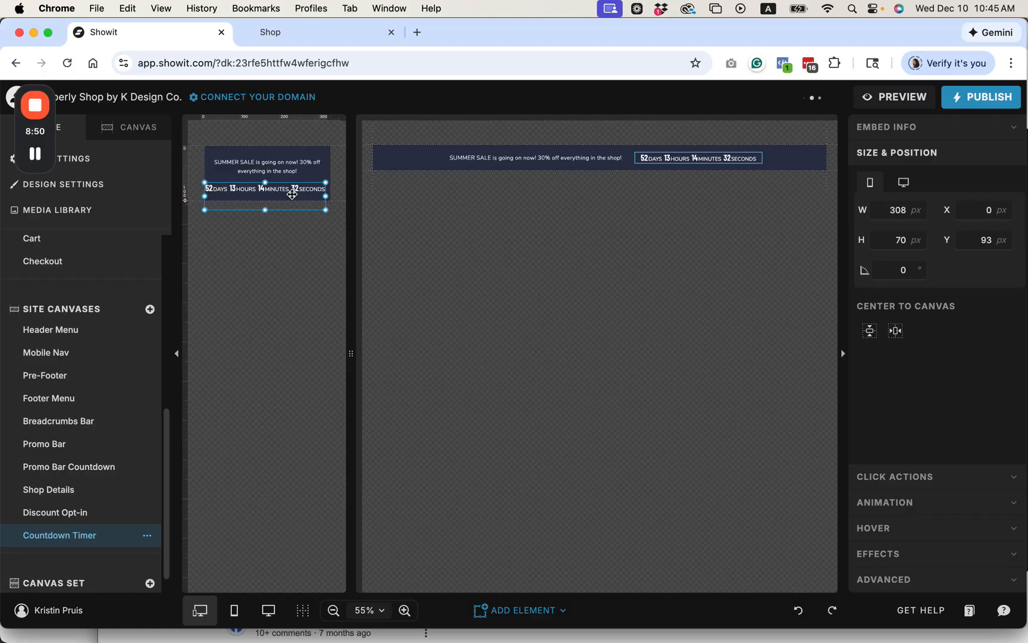
drag(299, 190, 268, 200)
drag(328, 191, 330, 191)
drag(207, 191, 205, 191)
Step: Open the desktop countdown's embed code for editing and set the label font size to 12px
click(730, 158)
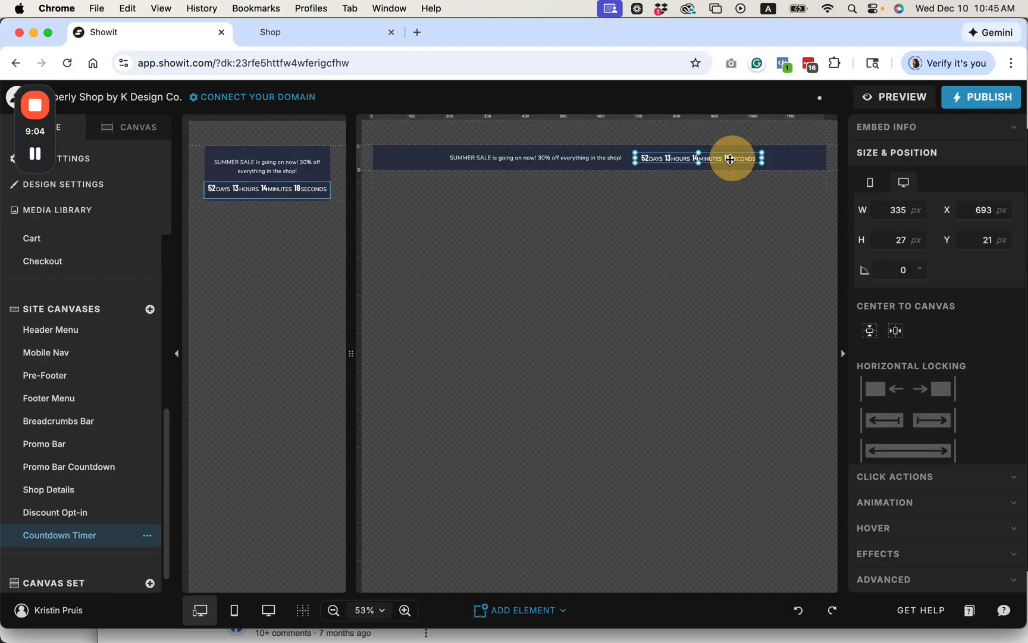
double_click(726, 159)
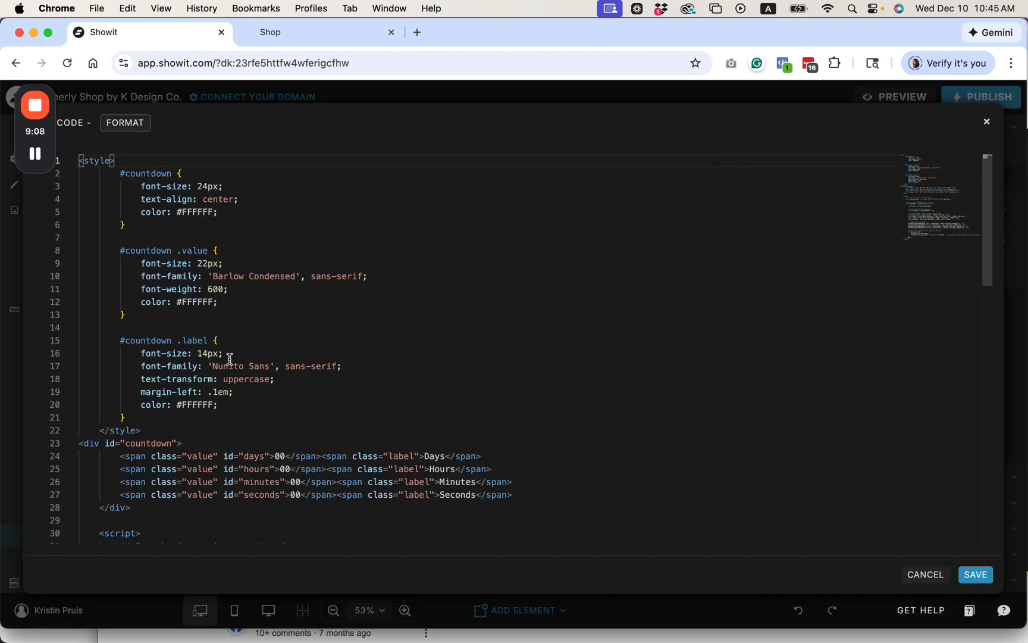
click(207, 353)
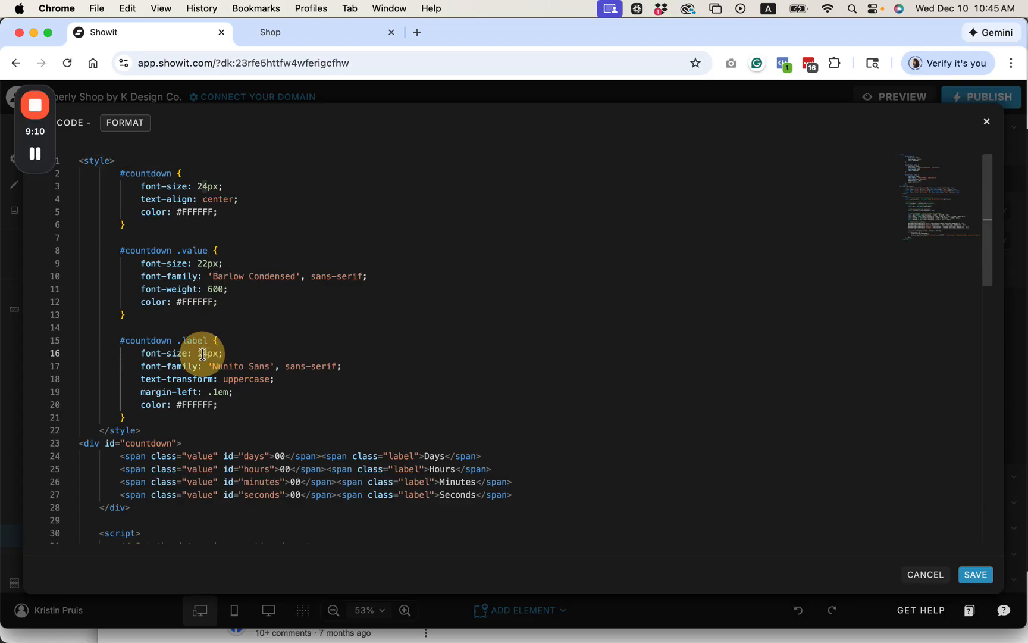
key(Delete)
text(2)
Step: Set the font size of the countdown's value style to 18px
click(208, 265)
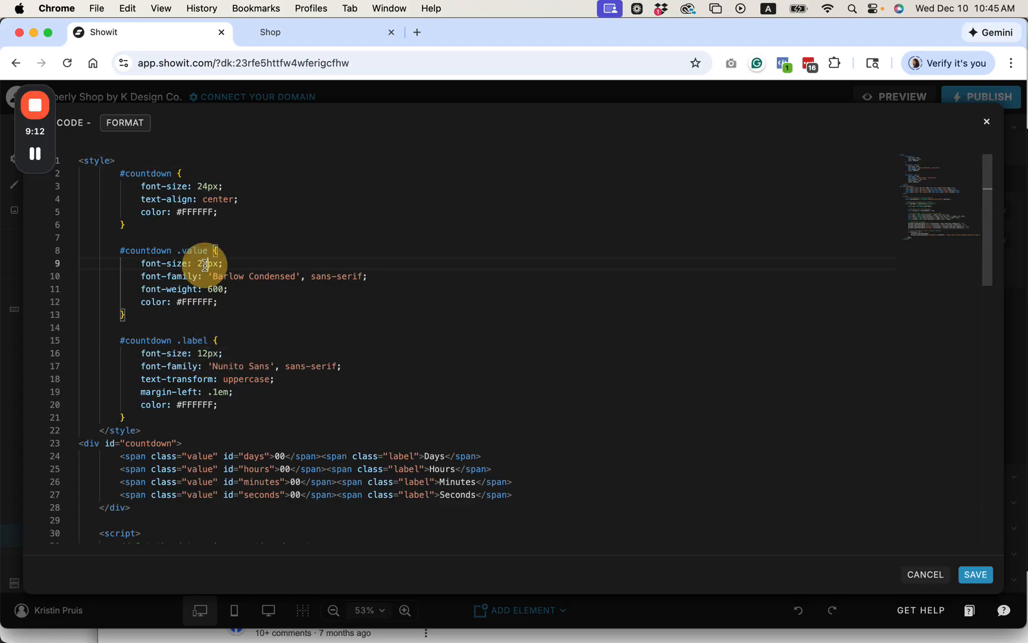
key(BackSpace)
key(BackSpace)
text(2)
key(BackSpace)
text(18)
Step: Set the font size of the base #countdown style to 20px and save the embed code
click(207, 199)
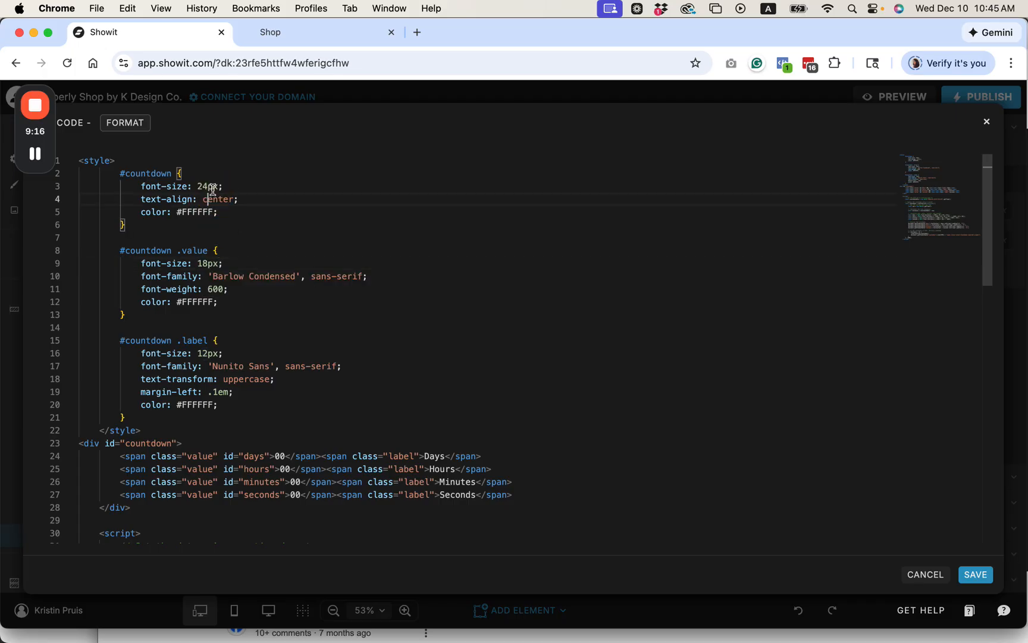
click(209, 186)
key(BackSpace)
key(BackSpace)
text(20)
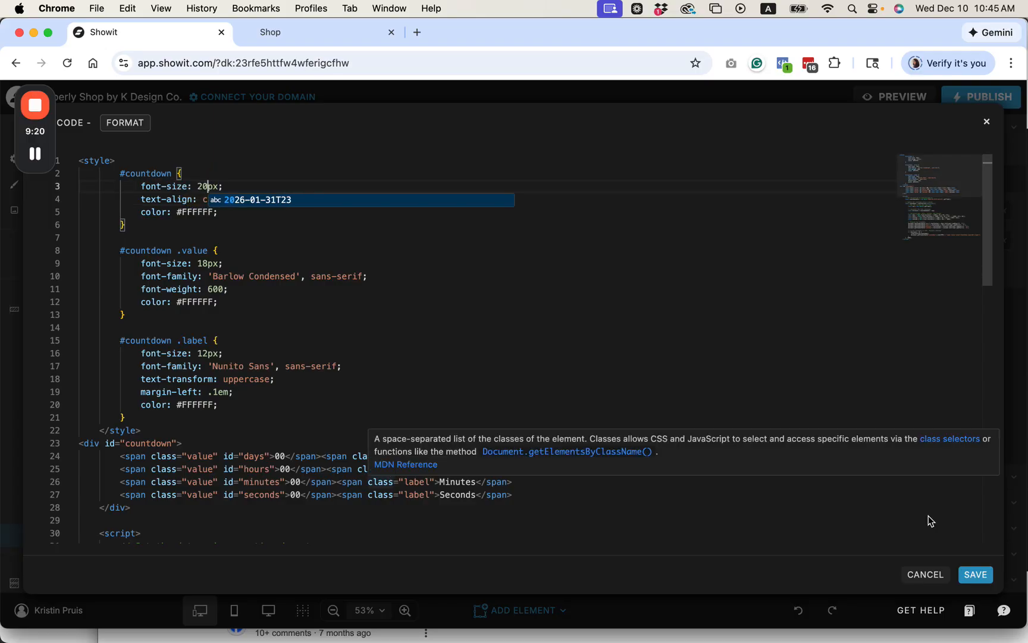
click(975, 575)
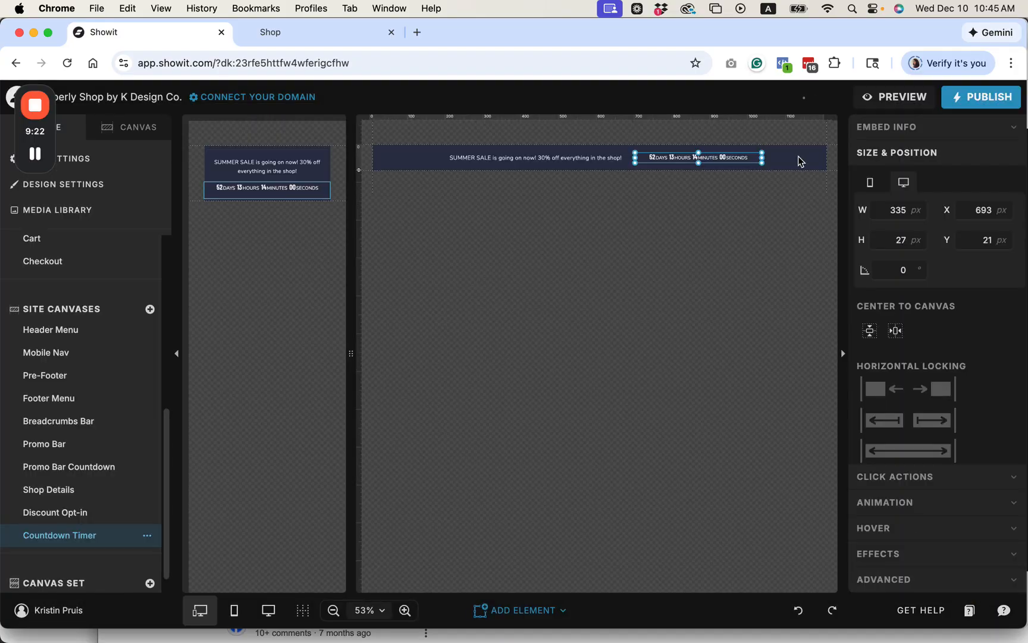
Step: Shorten the countdown embed on the mobile canvas to a height of about 32 px
click(422, 194)
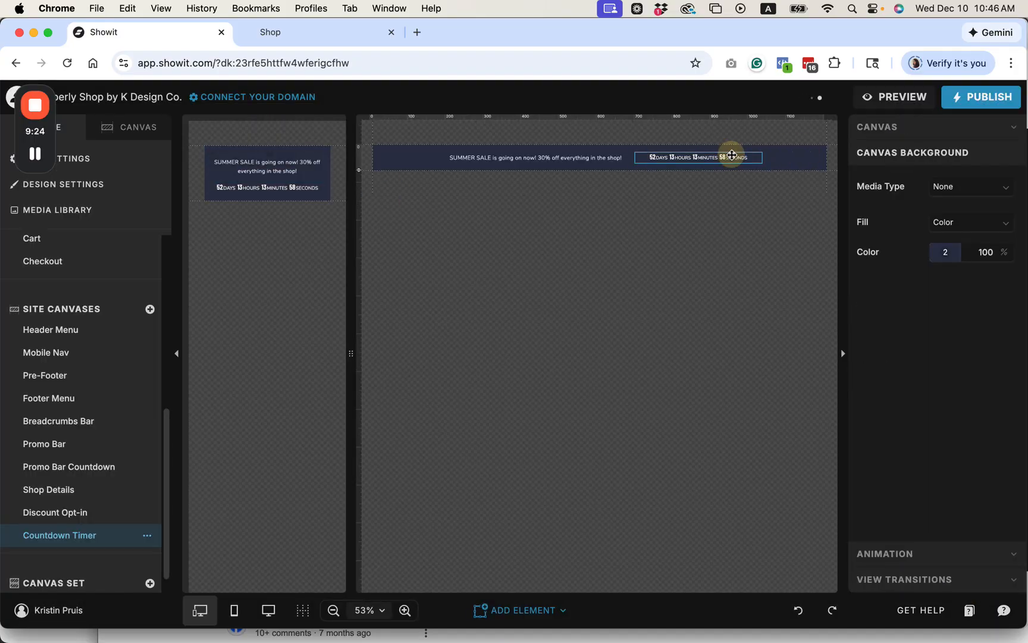
click(730, 157)
click(292, 198)
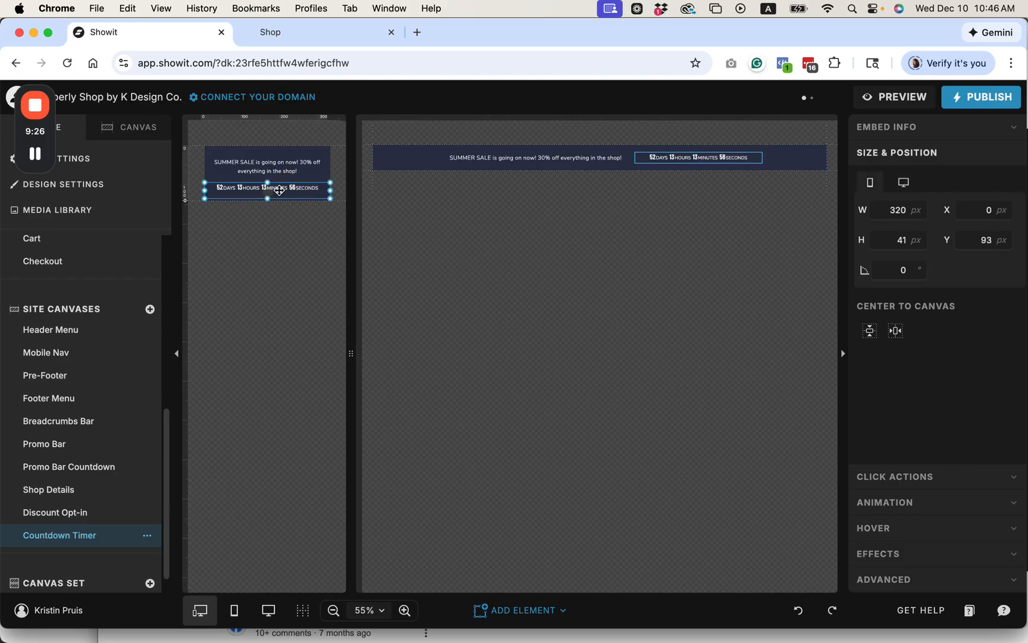
click(267, 199)
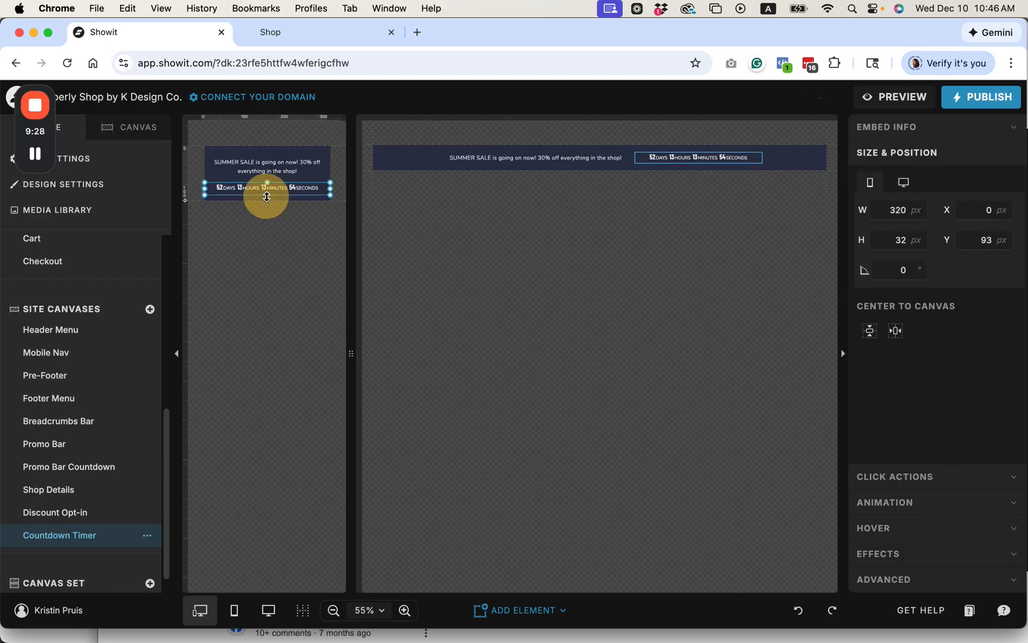
Step: Make the words "SUMMER SALE" bold in the sale text on the desktop canvas
click(672, 158)
click(505, 167)
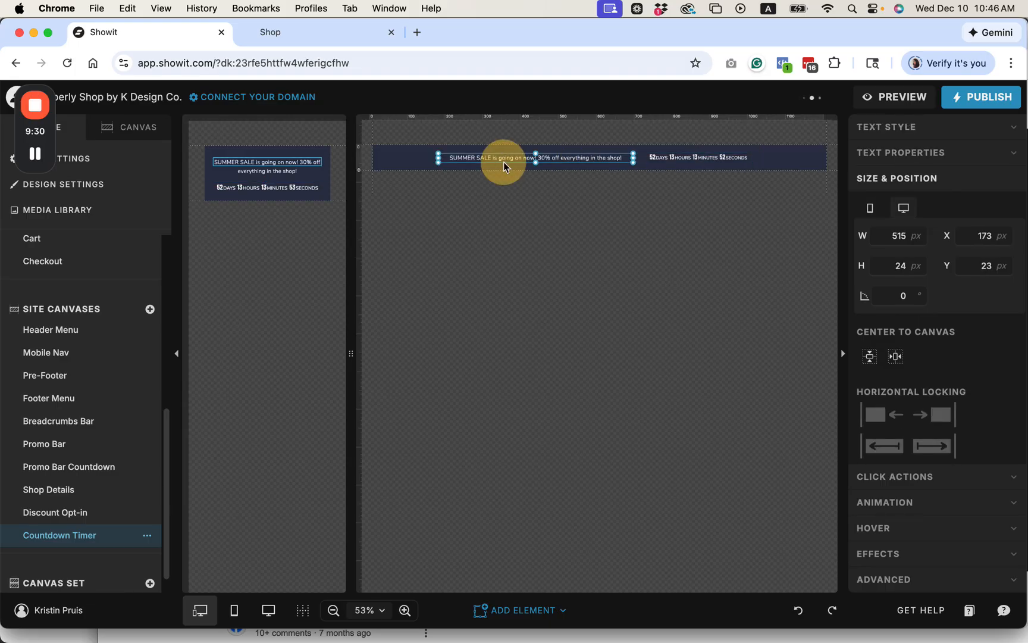
click(496, 160)
drag(491, 157, 448, 158)
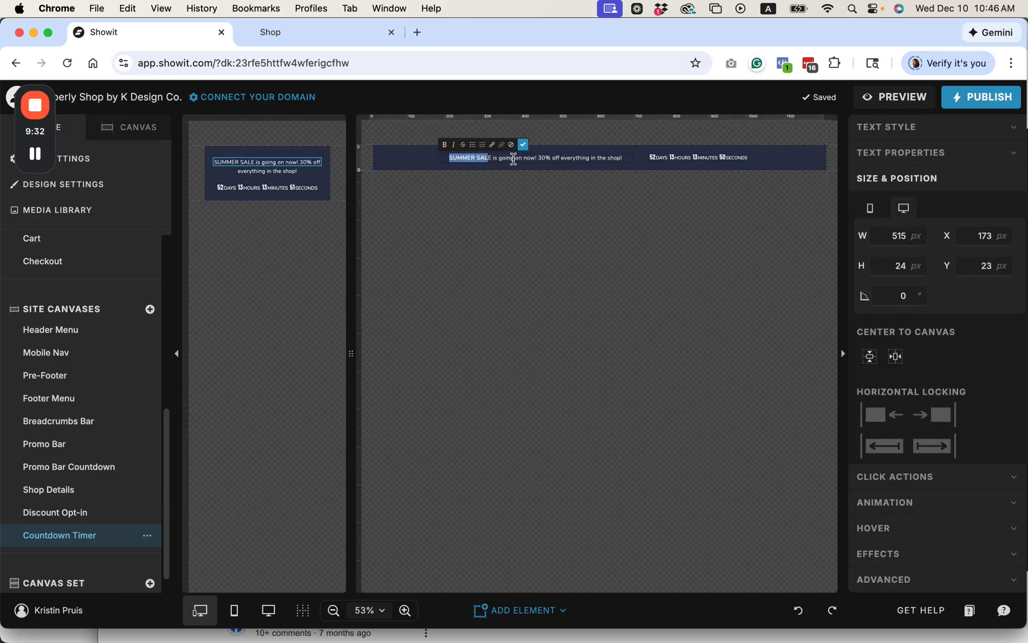
click(490, 161)
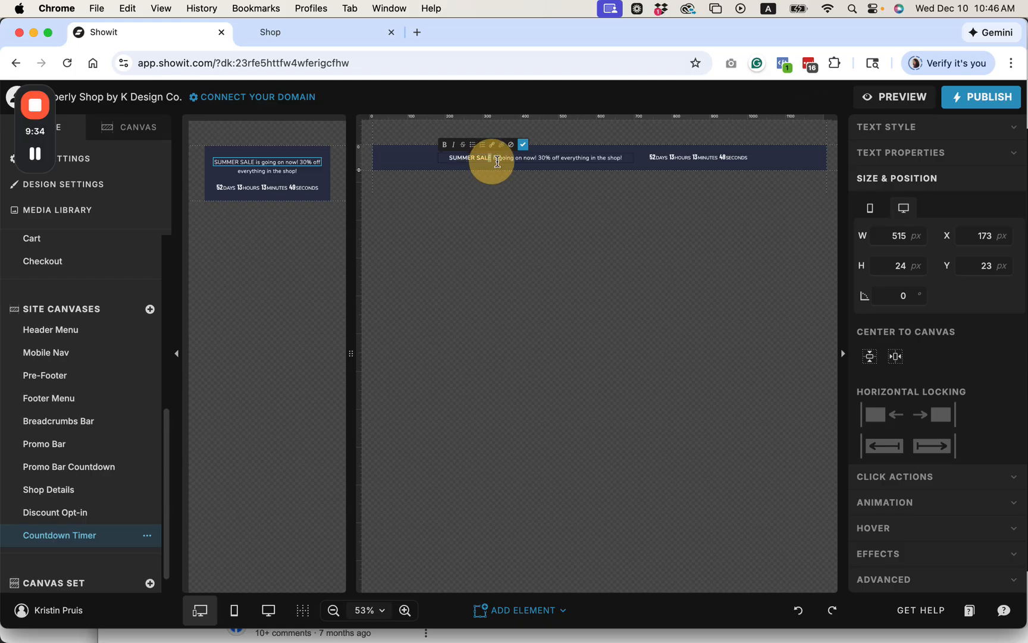
click(523, 144)
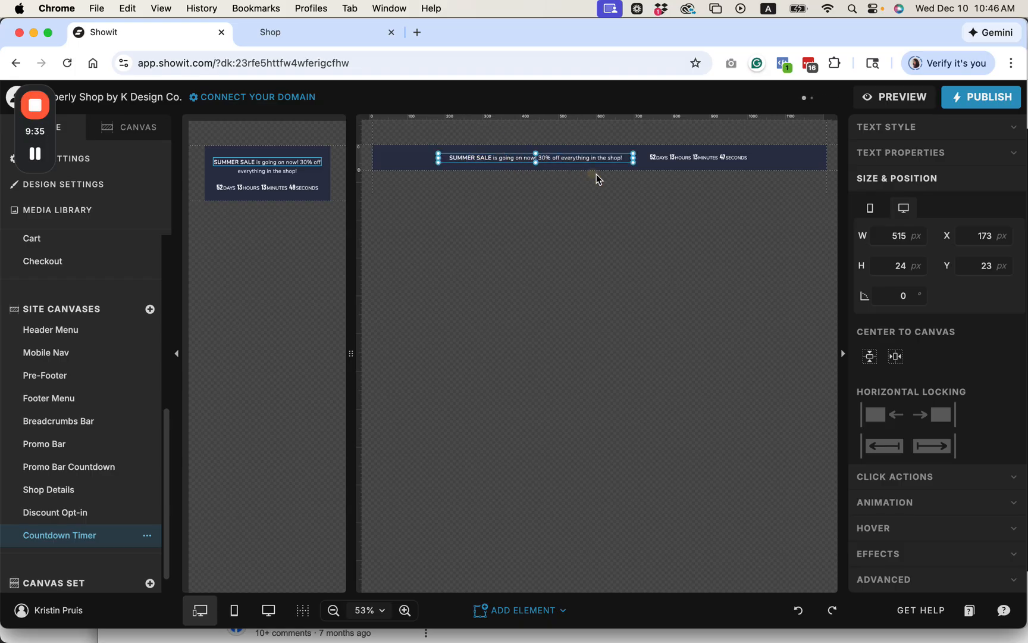
click(789, 161)
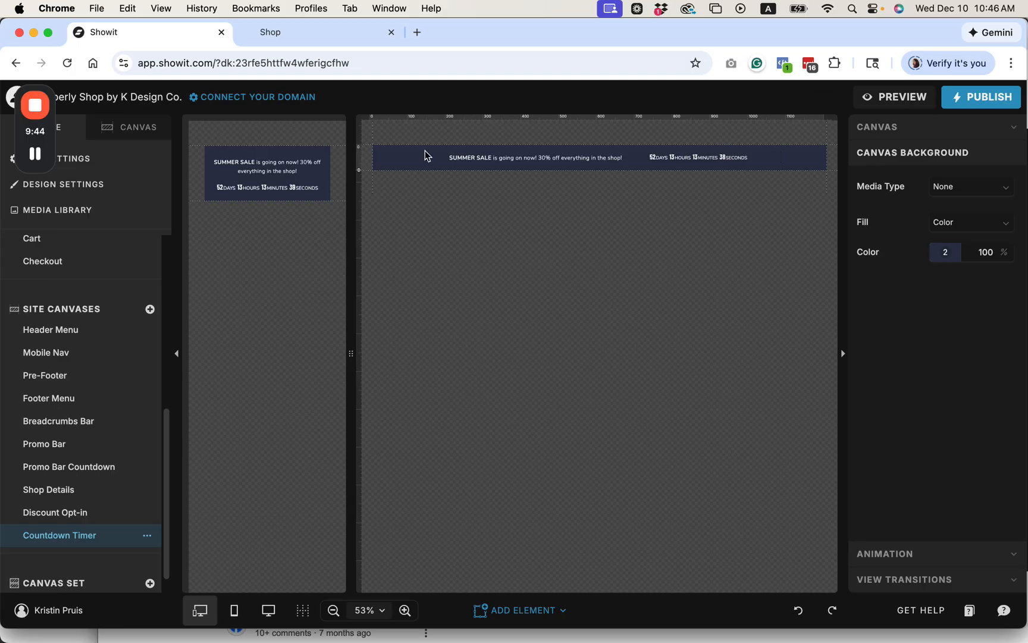
Step: Open the Shop Menu canvas set and show its list of top and bottom site canvases
scroll(99, 435, down, 1)
scroll(100, 435, down, 2)
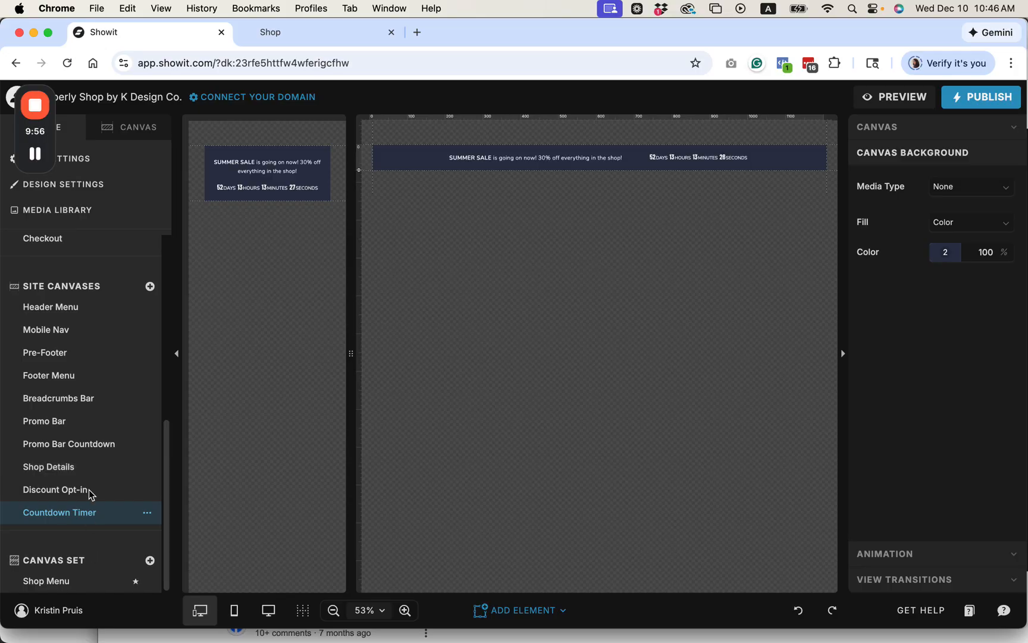
scroll(88, 355, up, 3)
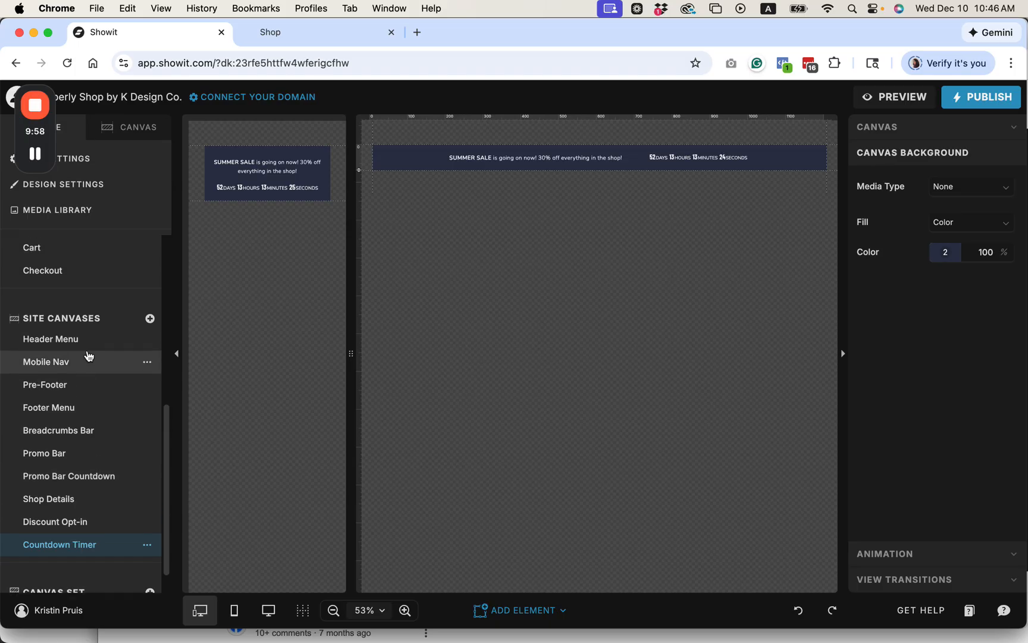
scroll(88, 355, up, 2)
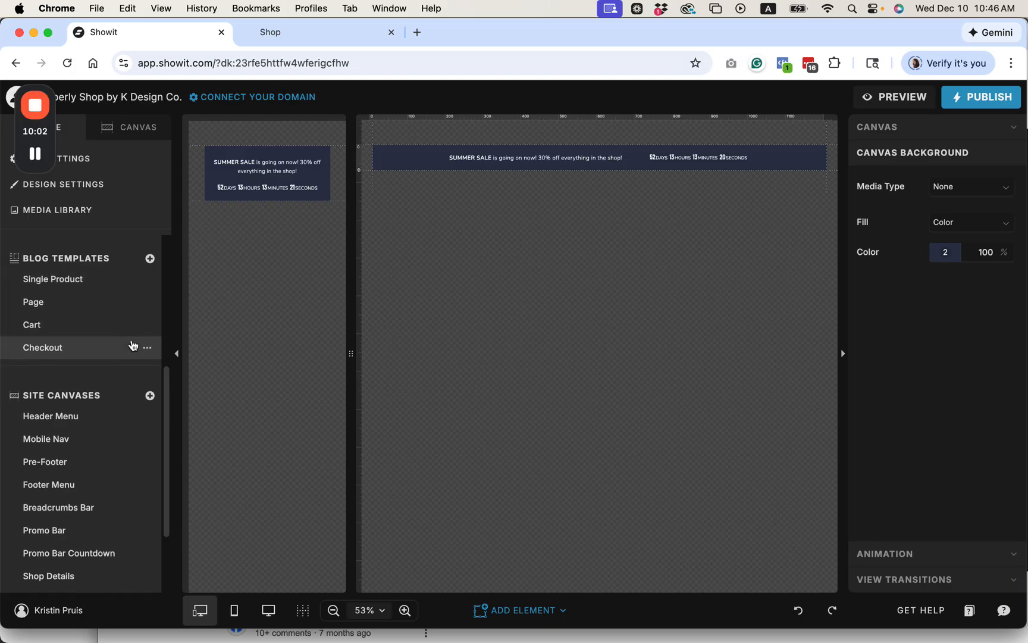
scroll(132, 346, down, 4)
click(55, 582)
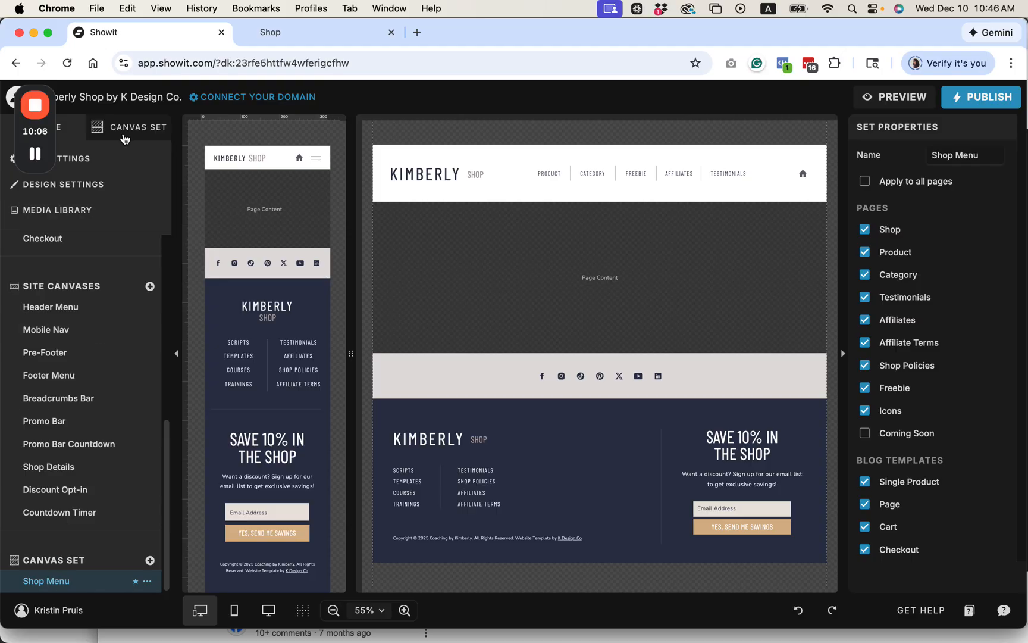
click(150, 129)
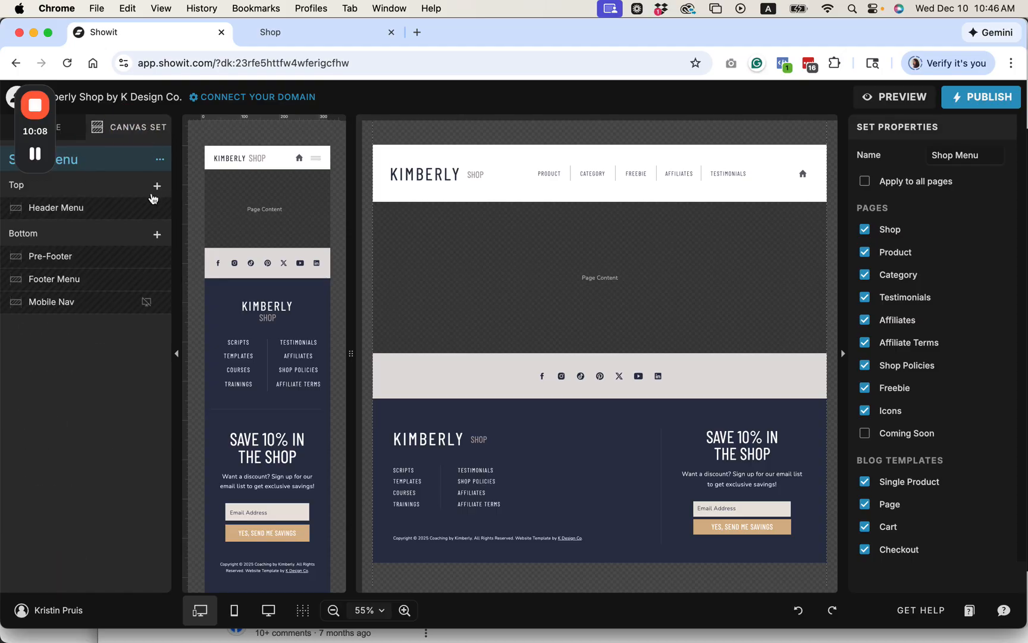
Step: Add the Countdown Timer site canvas to the Shop Menu set's Top section and move it above Header Menu
click(35, 153)
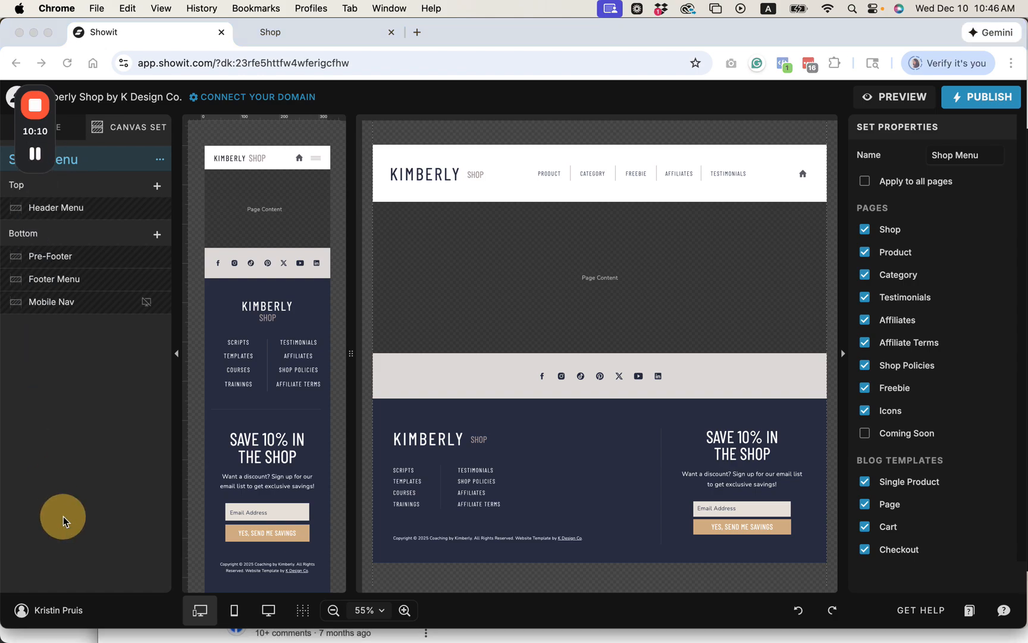
drag(21, 176, 27, 590)
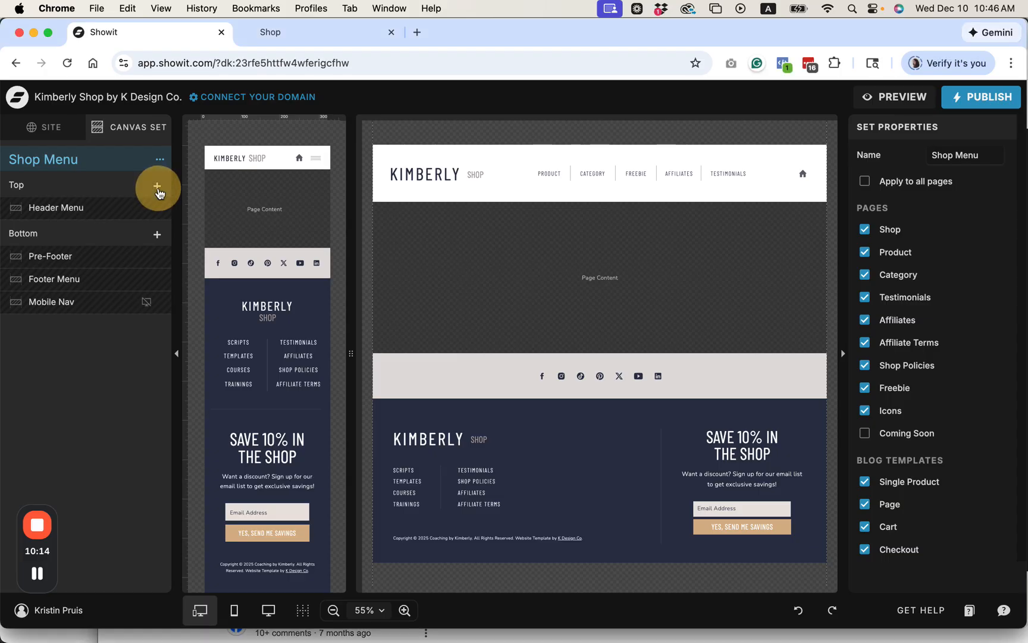
click(157, 186)
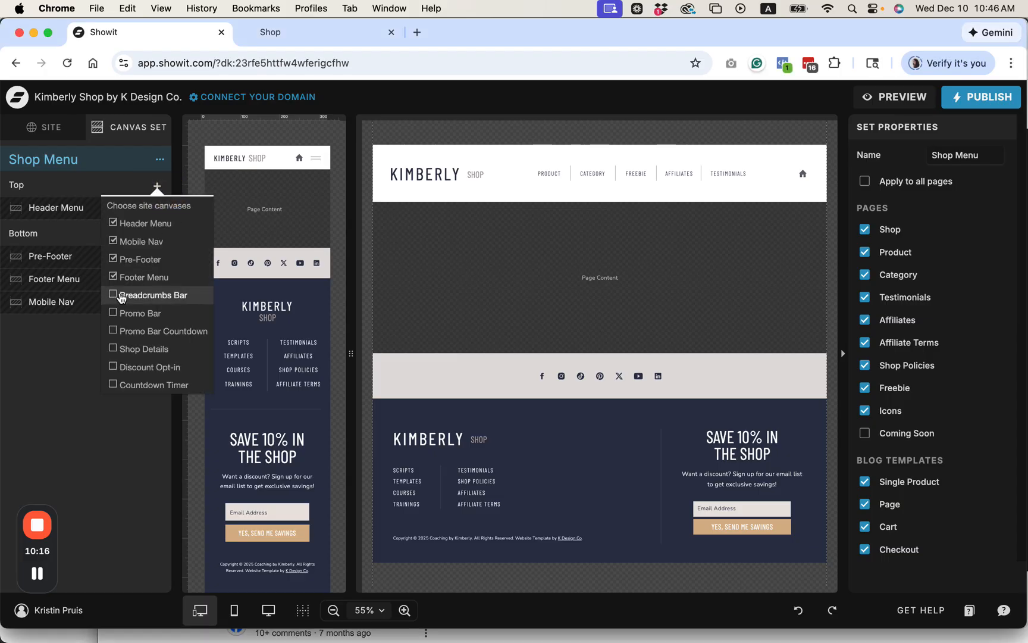
click(113, 384)
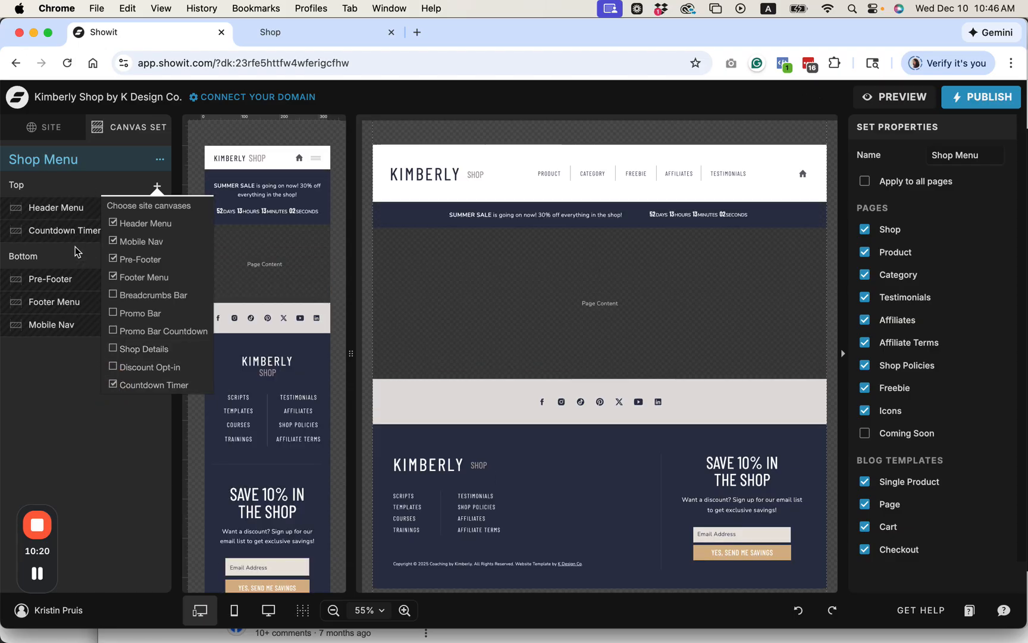
click(84, 395)
drag(90, 235, 96, 205)
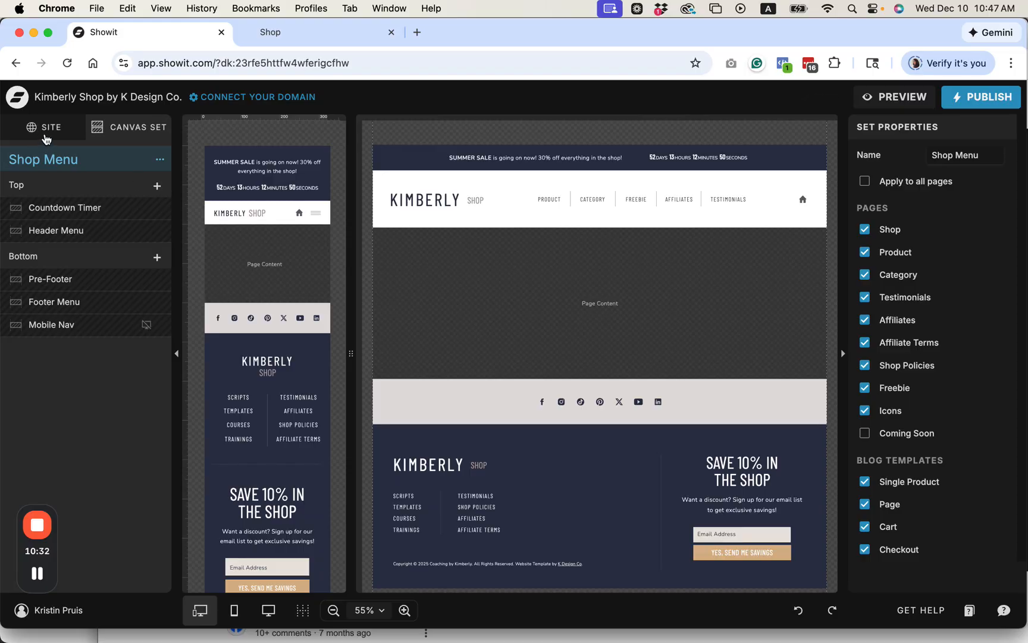
Step: Return to the site's page list and open the Shop page
click(46, 138)
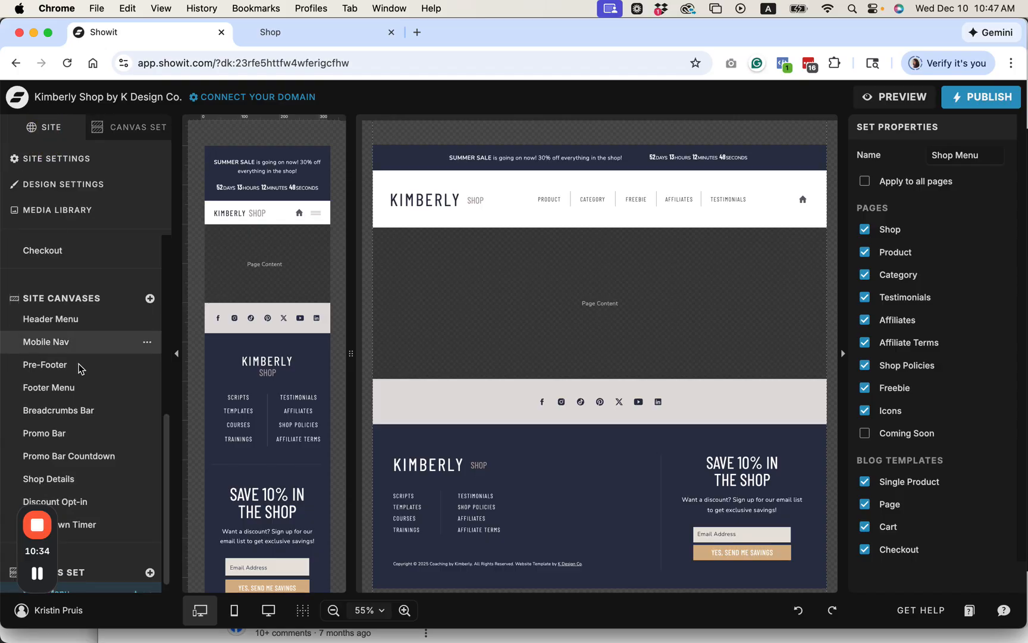
scroll(79, 371, up, 1)
scroll(79, 371, up, 10)
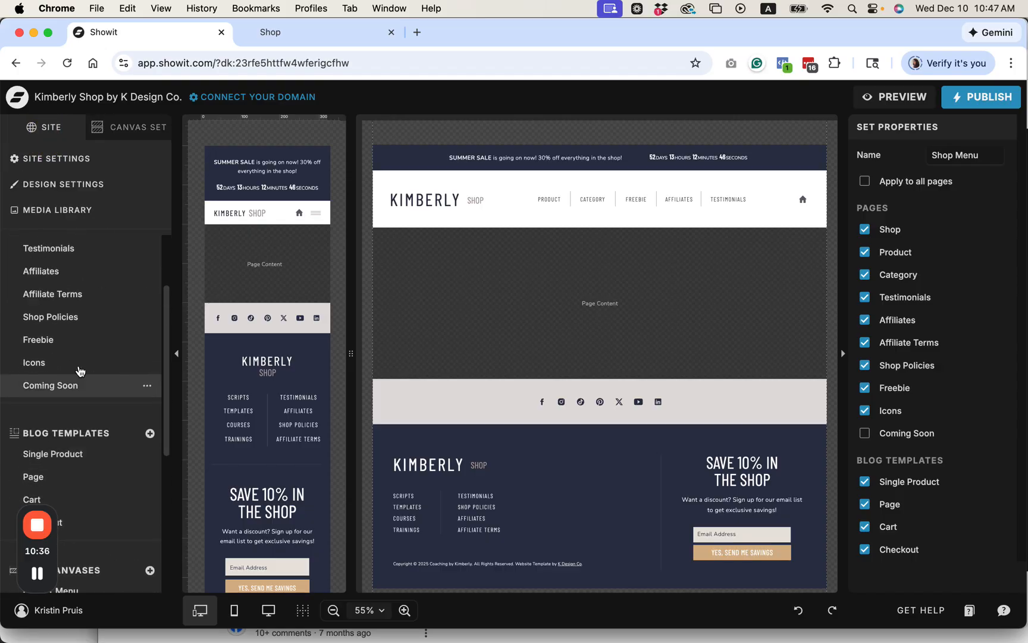
click(50, 269)
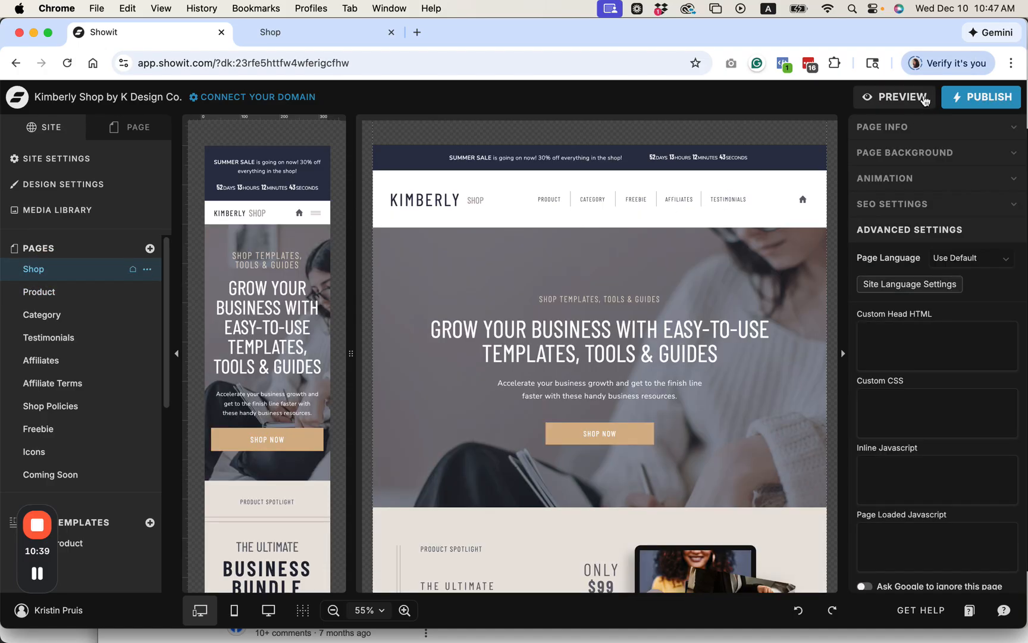
Step: Generate a site preview and view the Shop page in its own browser tab to check the countdown bar
click(905, 97)
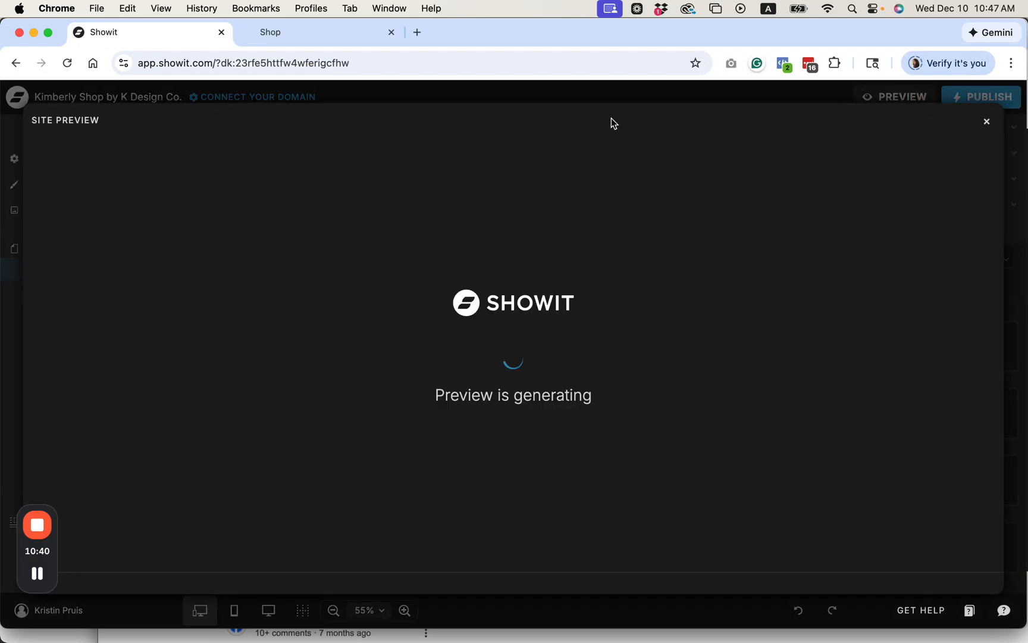
click(197, 121)
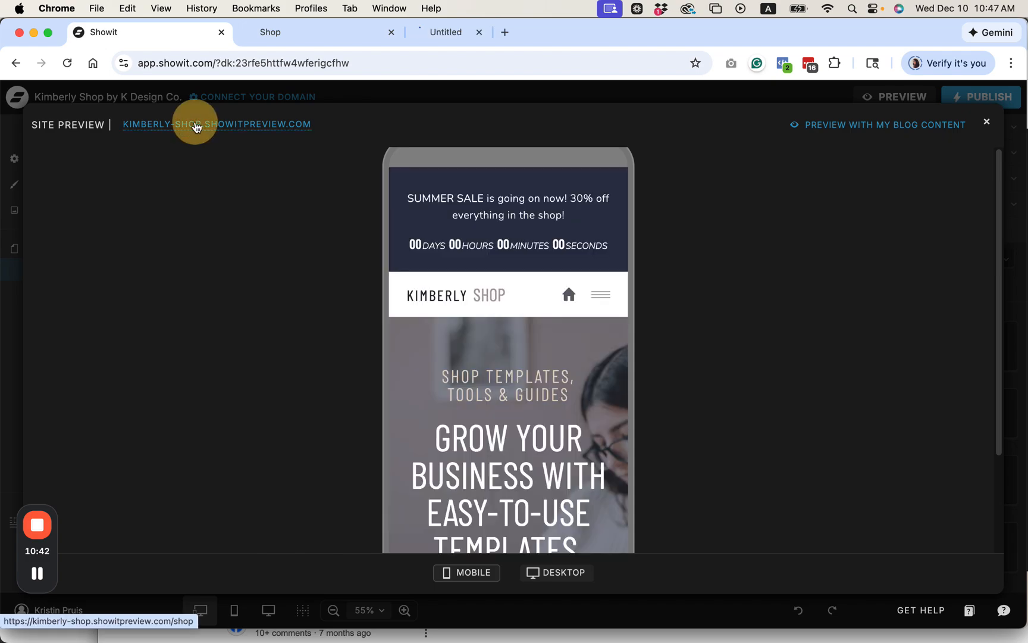
click(470, 33)
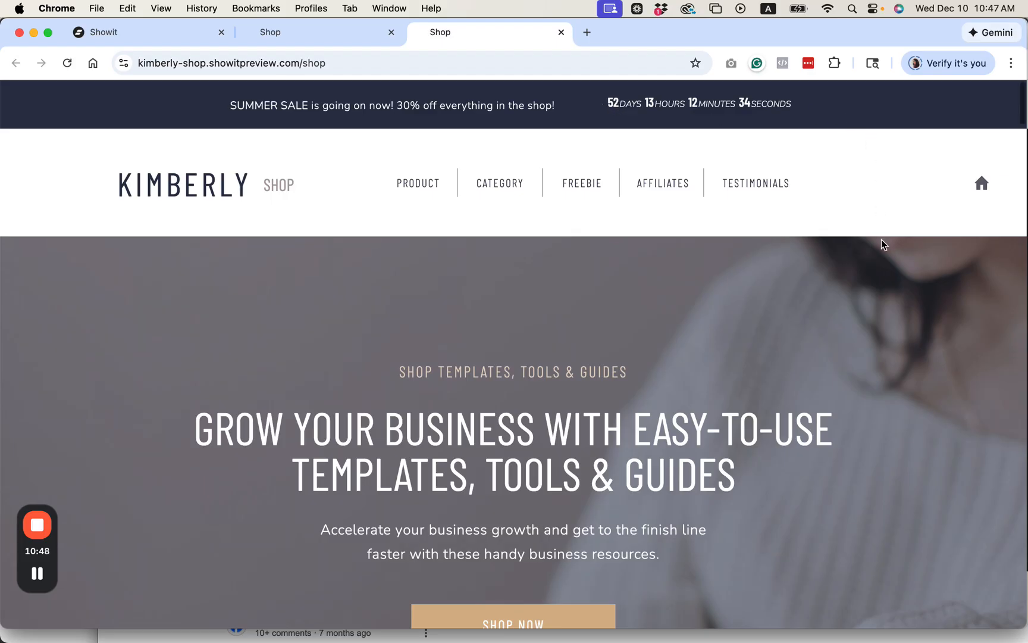
scroll(883, 244, down, 1)
scroll(883, 244, up, 1)
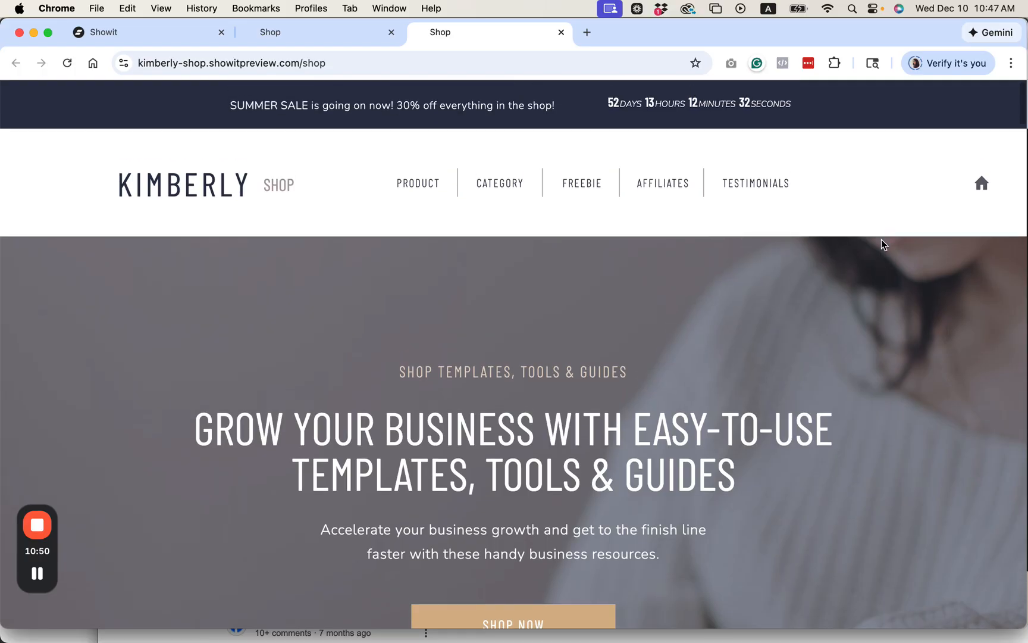